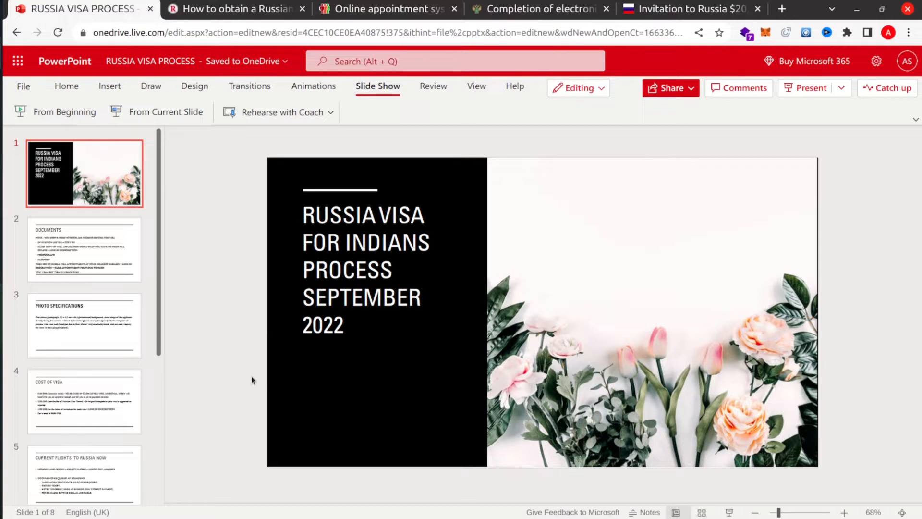
- Show the DOCUMENTS slide, then bring up the 'Invitation to Russia $20' website
click(112, 265)
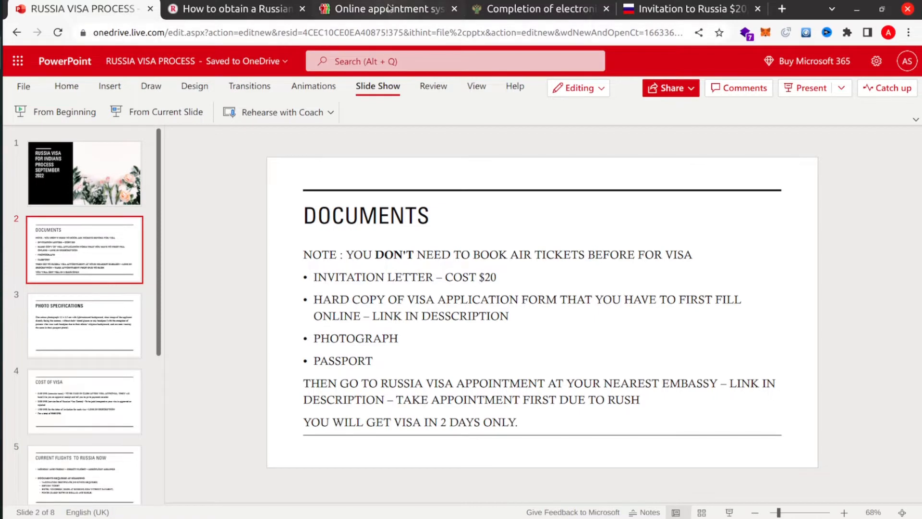
click(682, 8)
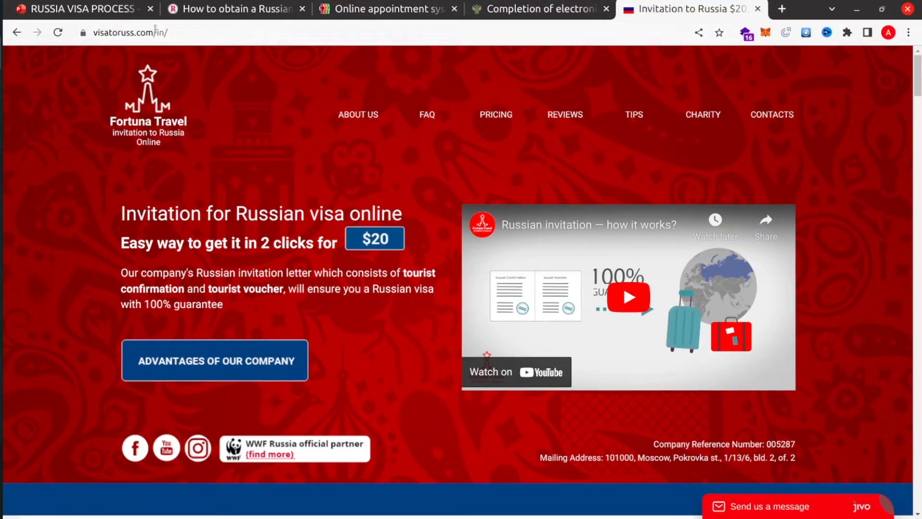
- Browse the advantages, FAQ and pricing, then open the $20 single-entry invitation form
click(182, 359)
scroll(181, 356, up, 4)
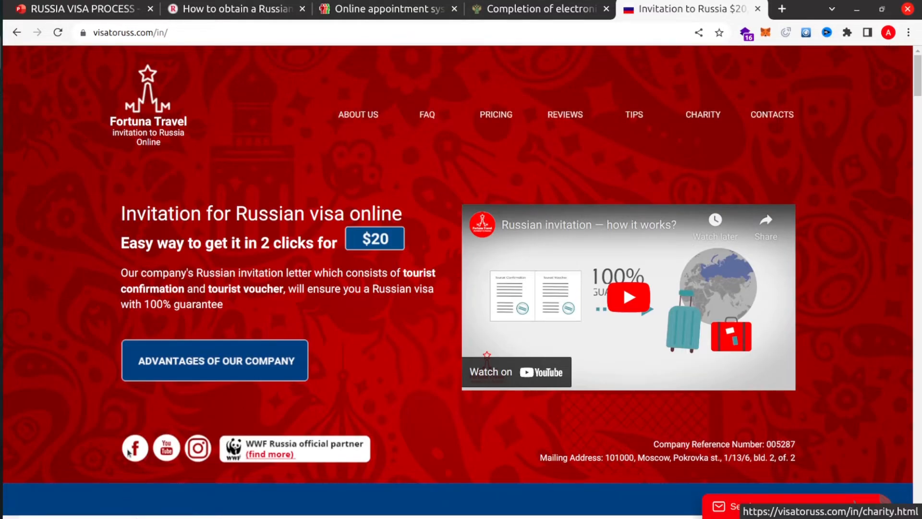
scroll(300, 339, down, 15)
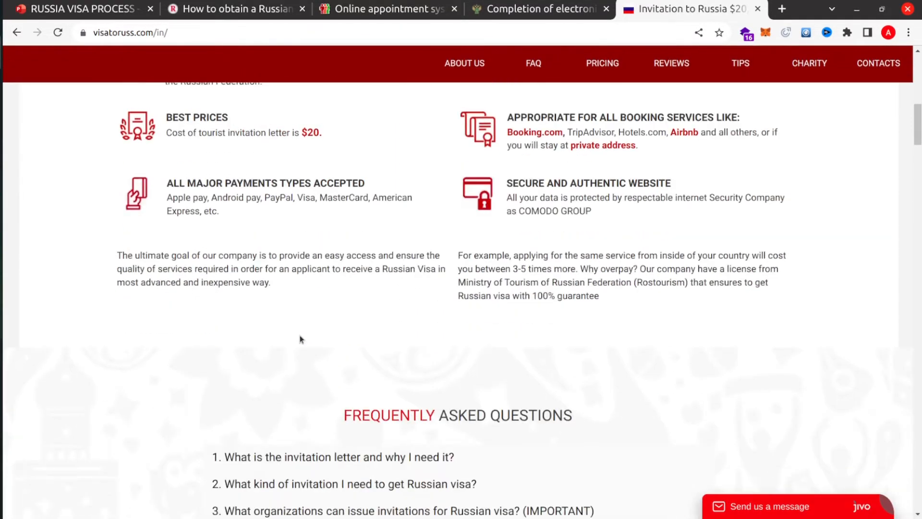
scroll(300, 338, up, 14)
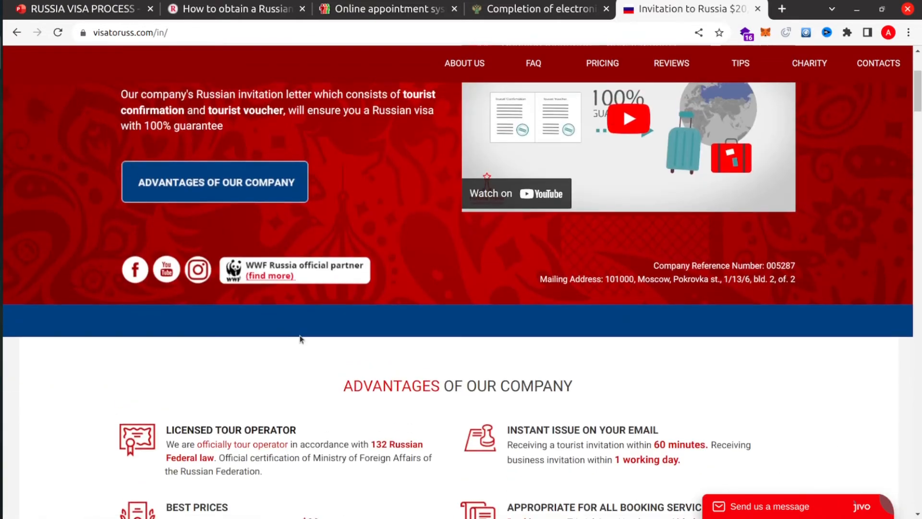
scroll(301, 340, down, 10)
scroll(300, 339, down, 17)
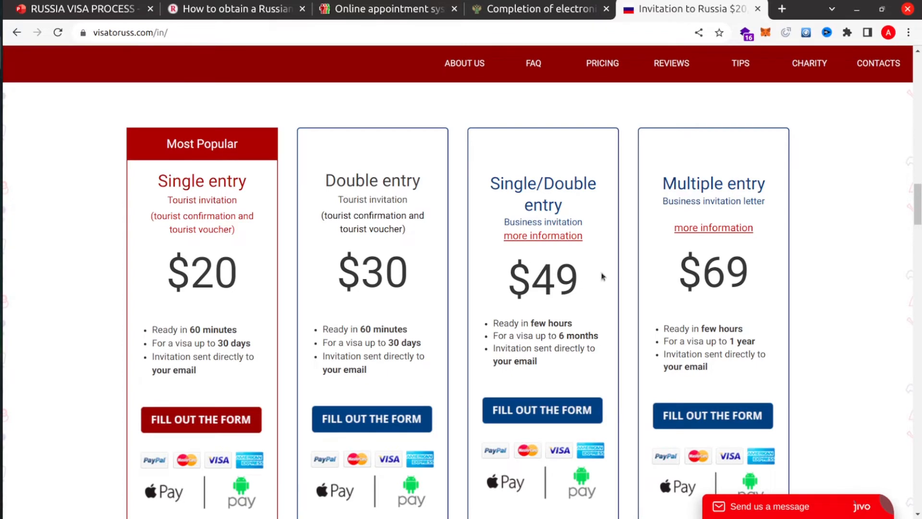
scroll(519, 316, down, 1)
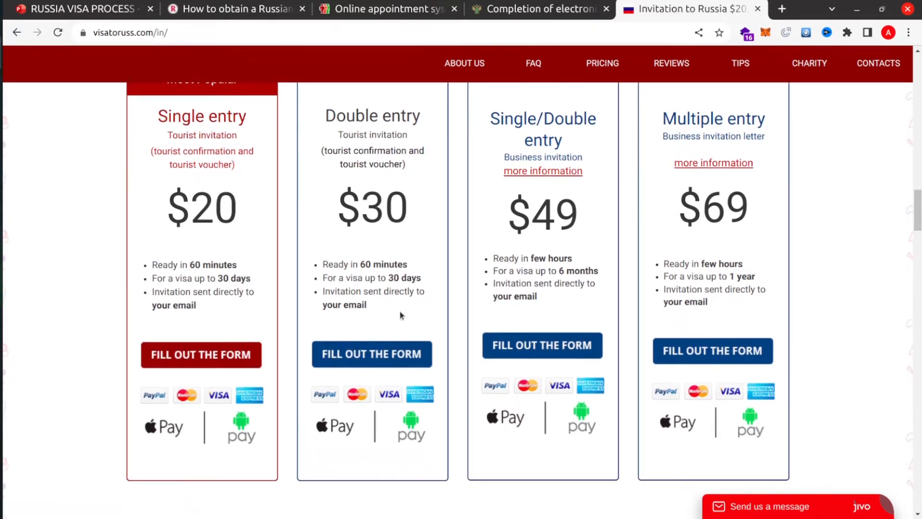
scroll(329, 300, up, 1)
scroll(207, 249, up, 3)
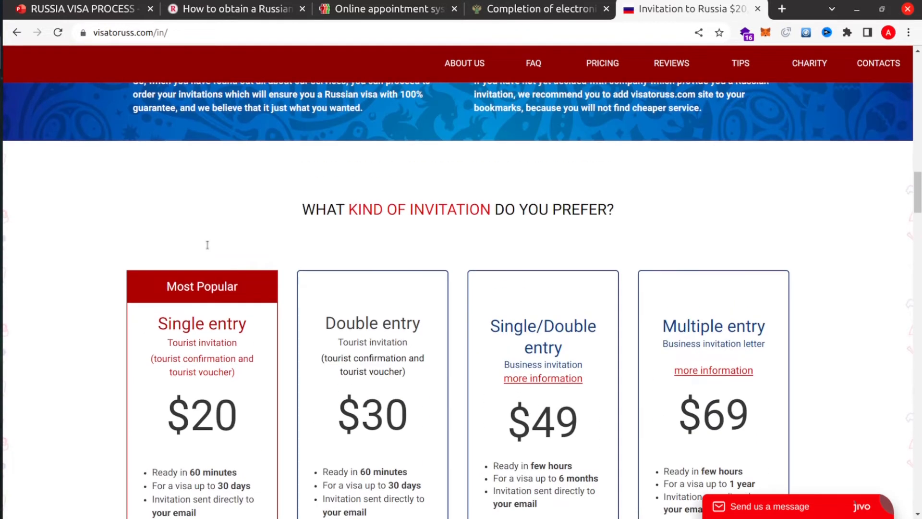
scroll(208, 245, down, 4)
scroll(208, 245, down, 1)
click(207, 328)
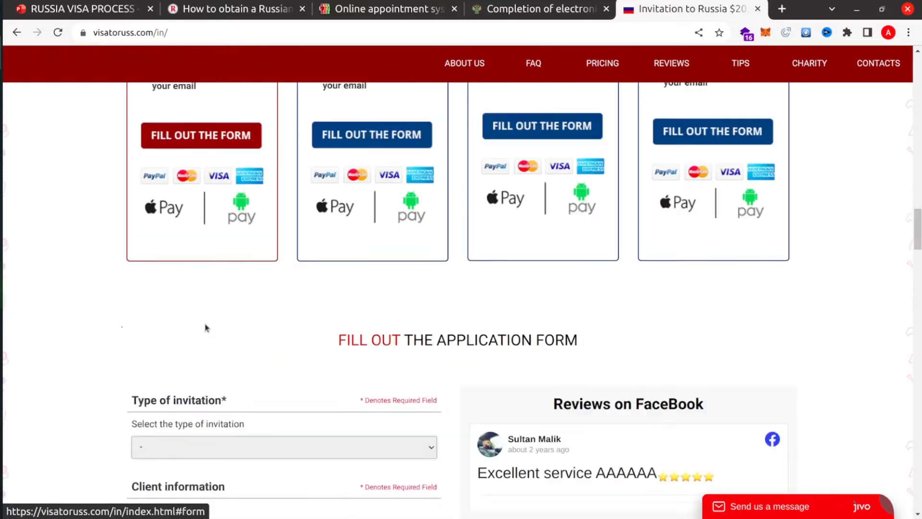
- Choose the Tourist Single entry $20 invitation and enter the applicant's surname and first name
click(190, 223)
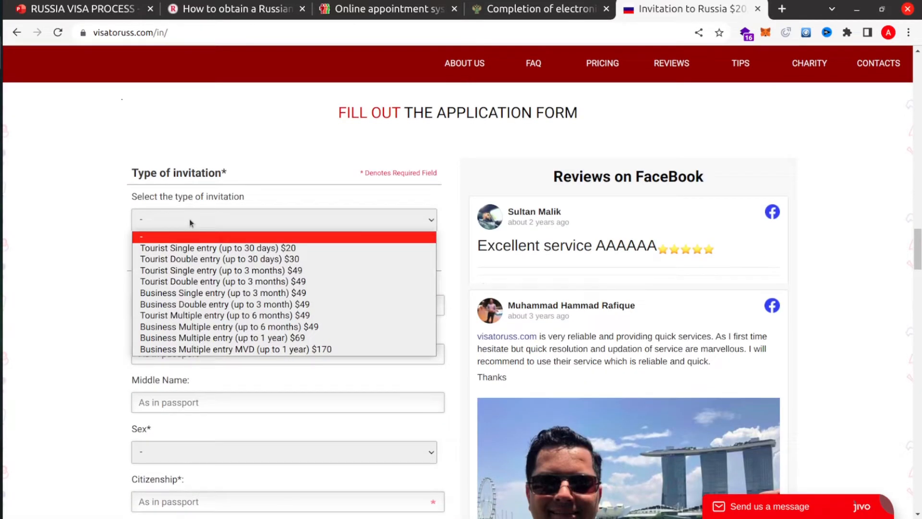
click(213, 247)
click(174, 310)
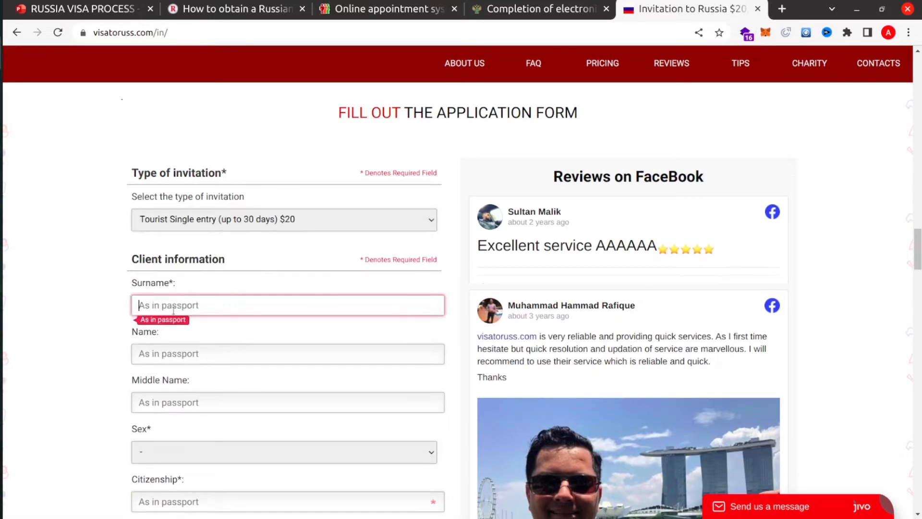
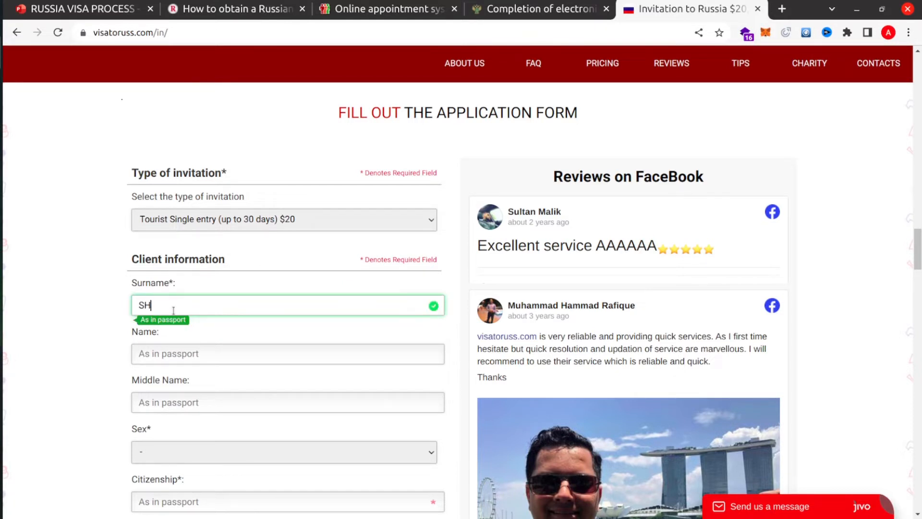
click(182, 353)
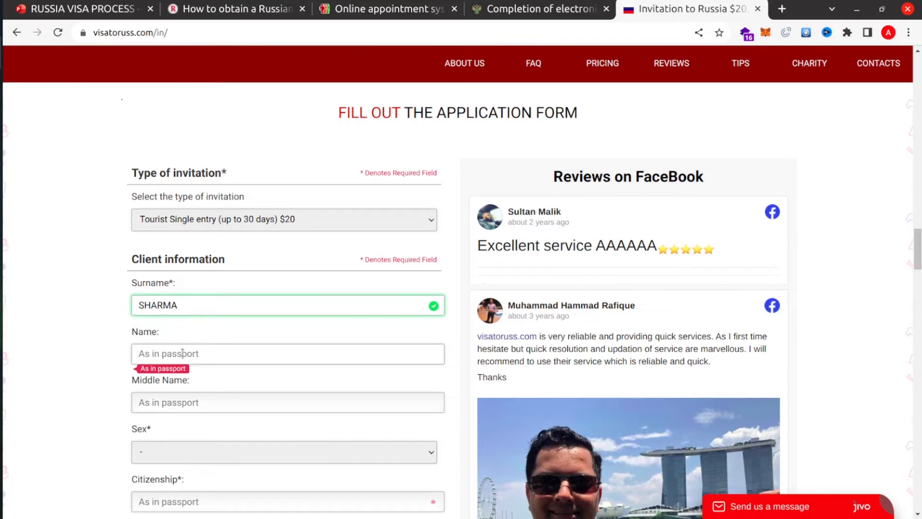
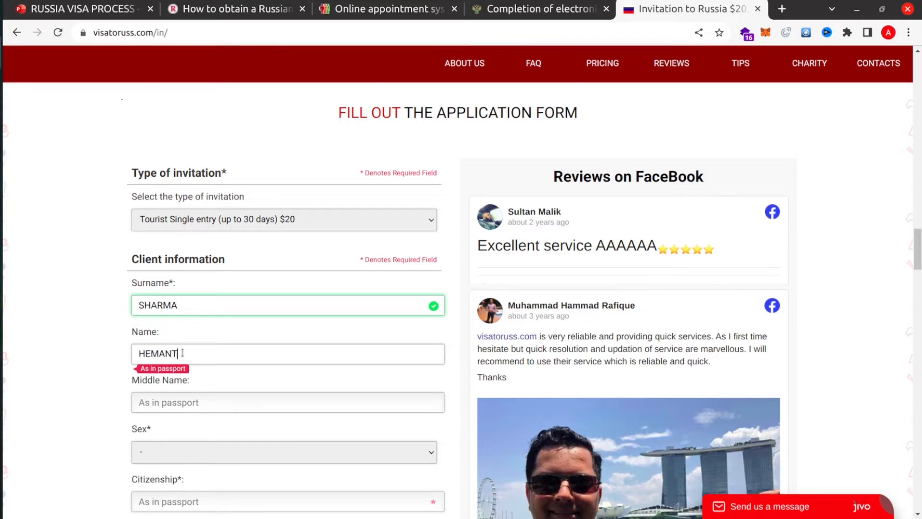
- Set sex to Male and citizenship to INDIAN
scroll(216, 397, down, 2)
click(187, 360)
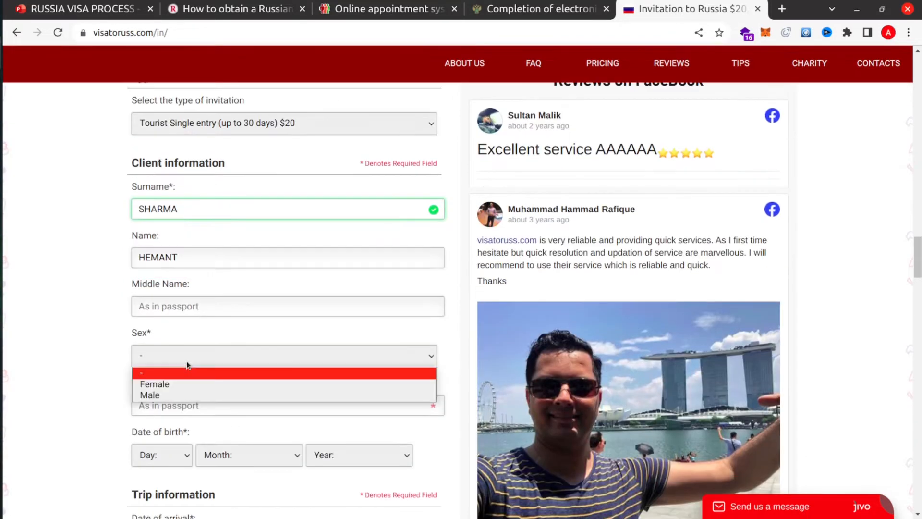
click(191, 394)
scroll(168, 394, down, 1)
click(167, 334)
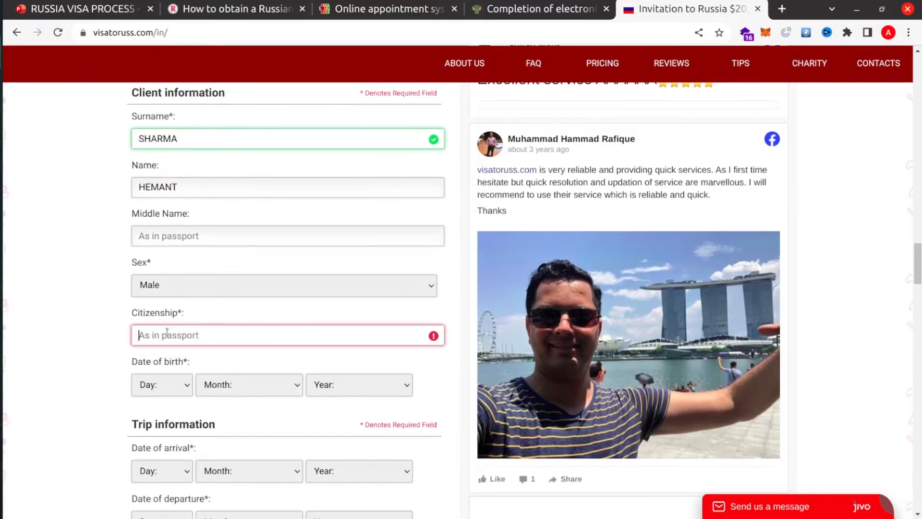
text(INDI)
key(BackSpace)
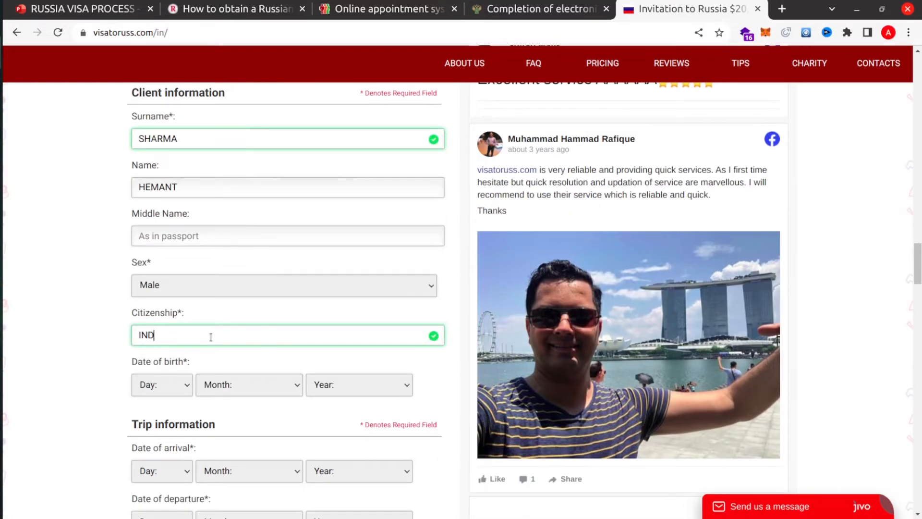
text(IAN)
- Set the birth date to 10 July 1997
scroll(187, 373, down, 2)
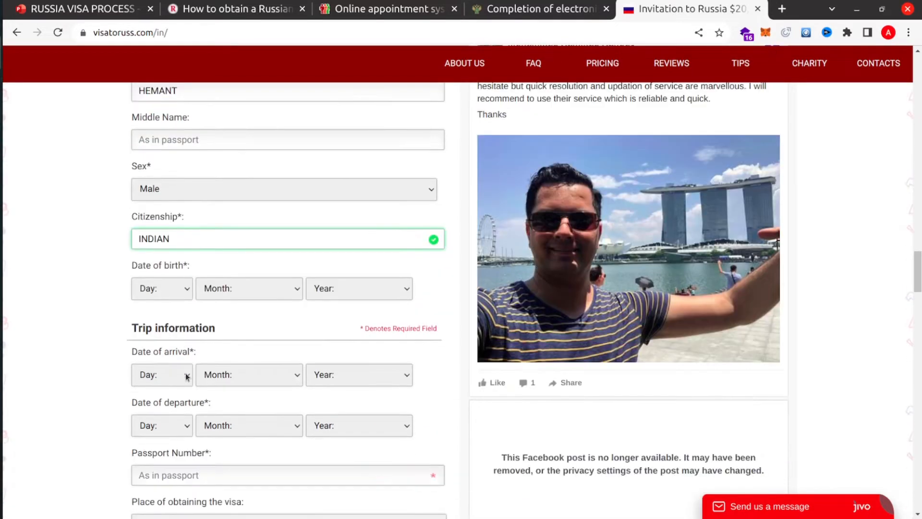
click(163, 291)
click(161, 166)
click(237, 290)
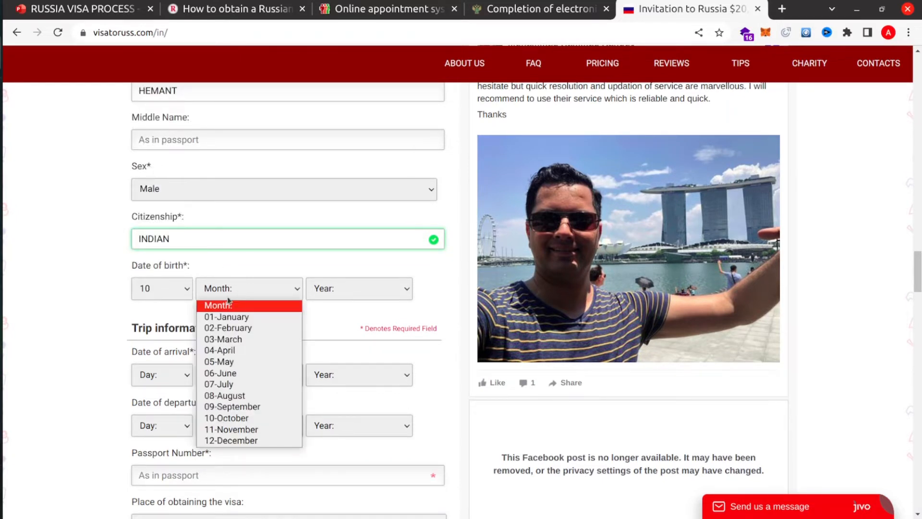
click(228, 383)
click(328, 295)
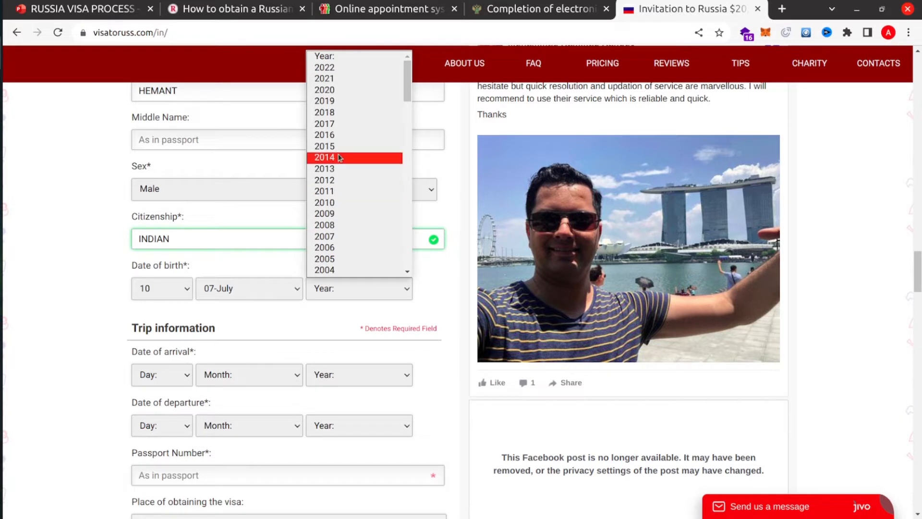
scroll(331, 153, down, 3)
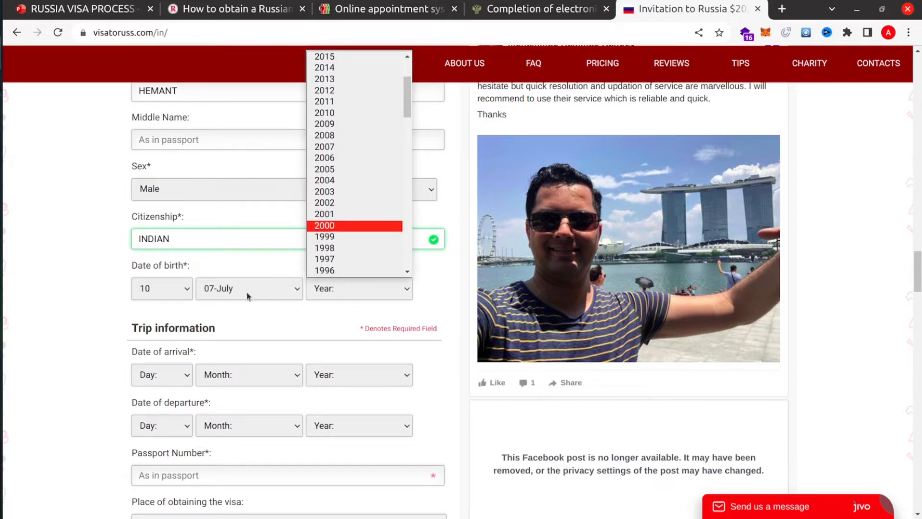
click(339, 259)
- Set the arrival date to 1 October 2022
scroll(237, 312, down, 1)
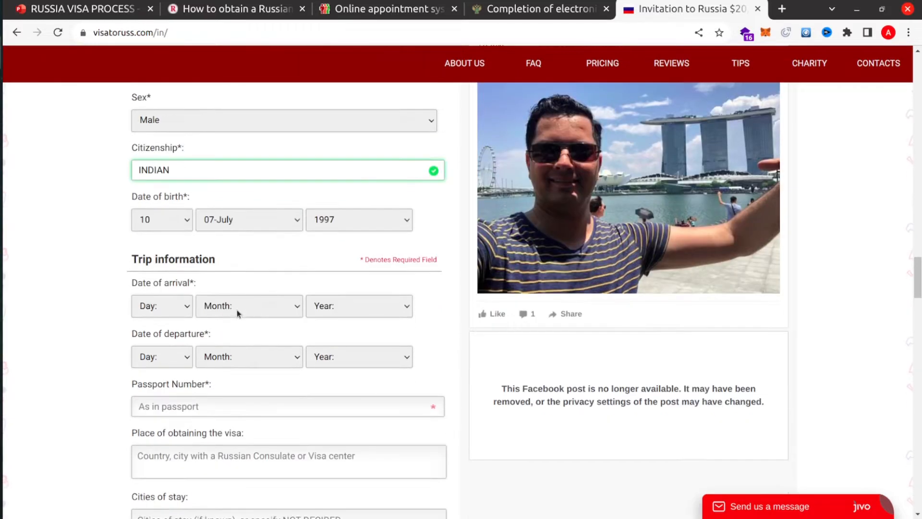
click(183, 311)
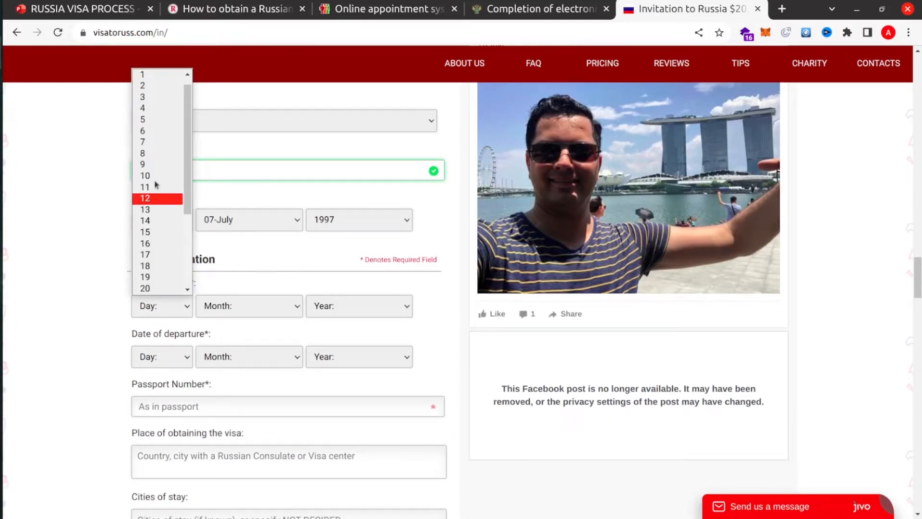
scroll(145, 145, up, 1)
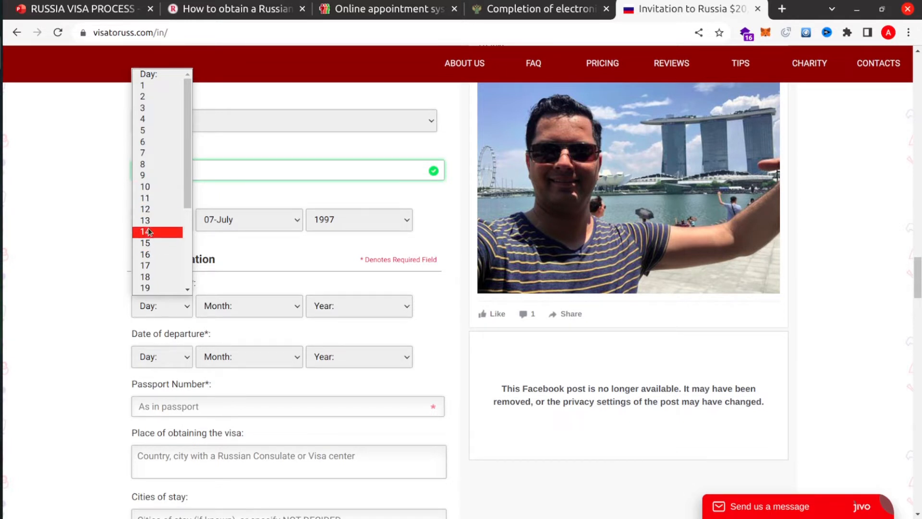
click(143, 85)
click(249, 308)
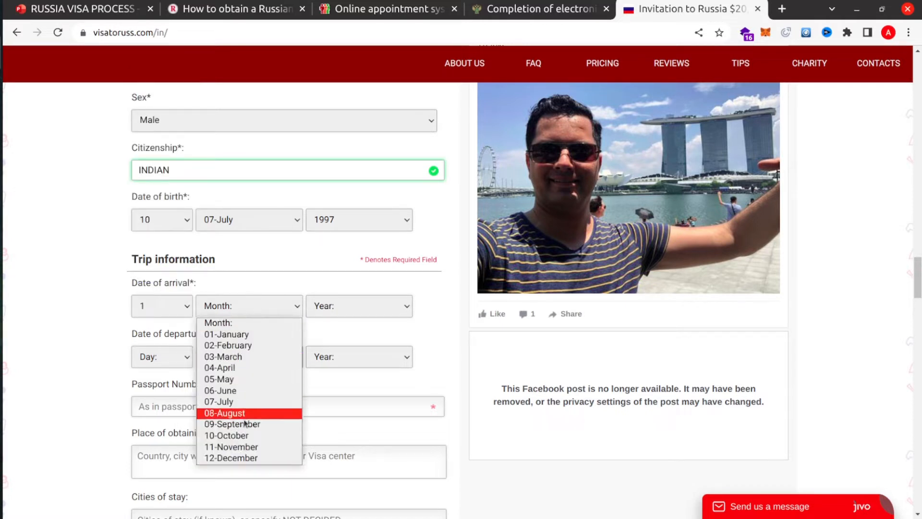
click(240, 437)
click(337, 313)
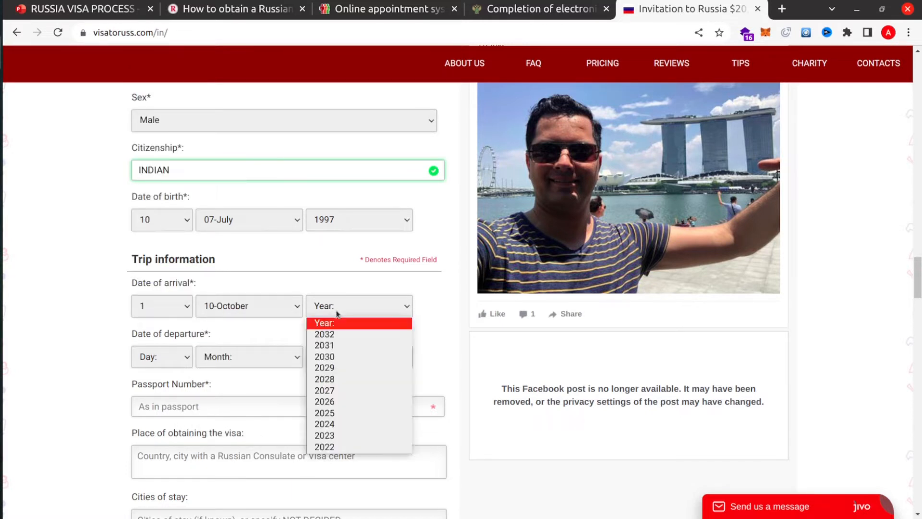
click(336, 446)
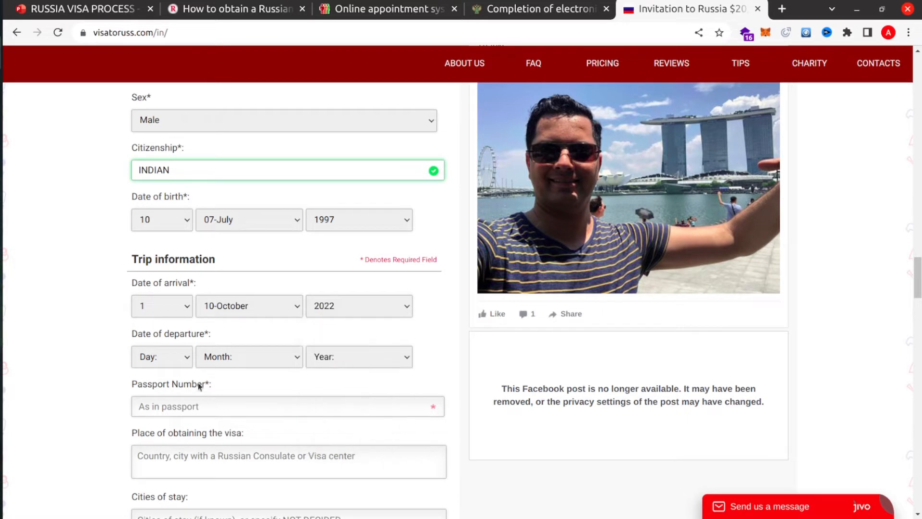
- Set the departure date to 10 October 2022
click(164, 355)
click(144, 239)
click(252, 355)
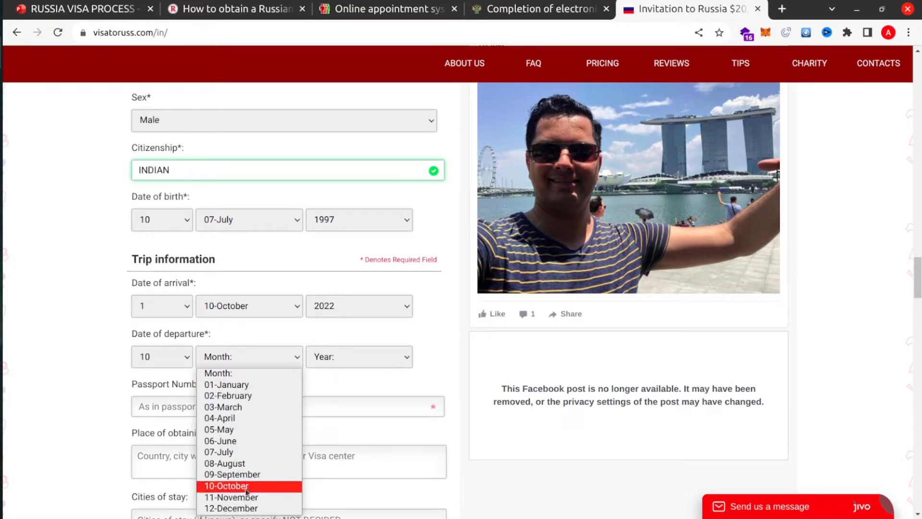
click(253, 469)
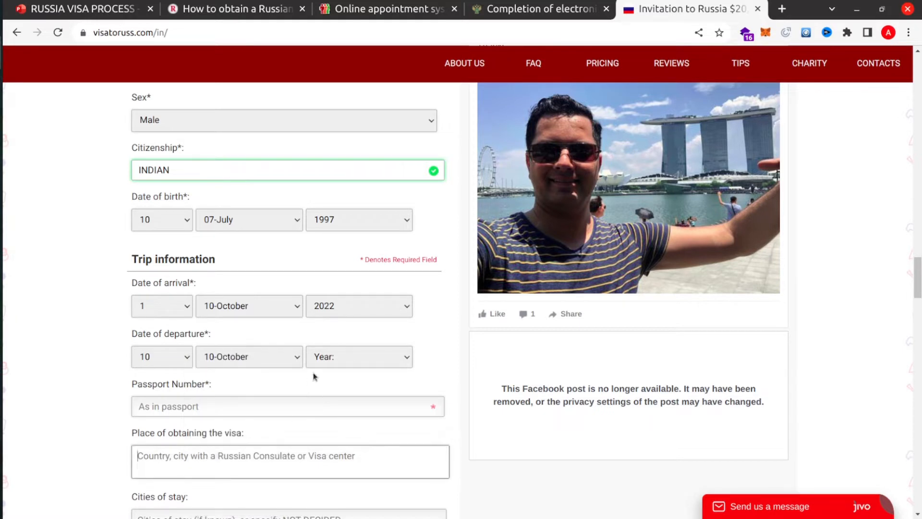
click(316, 360)
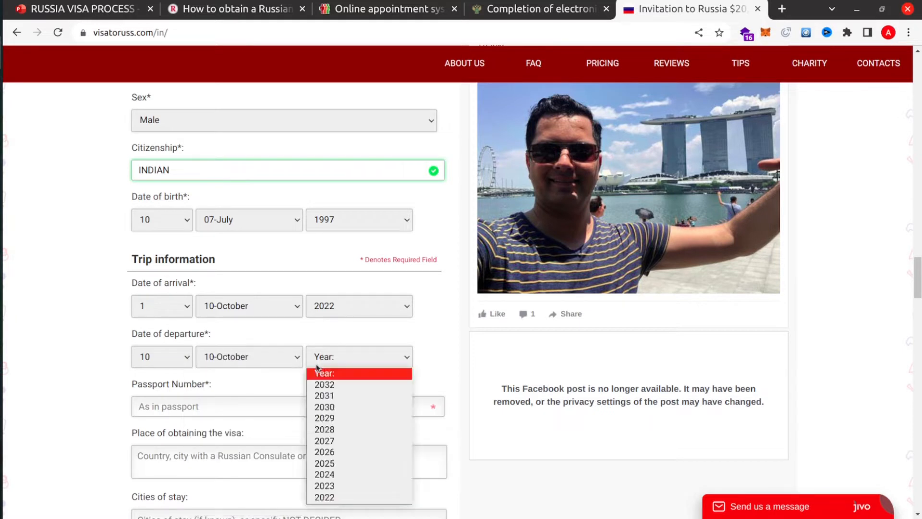
click(337, 499)
- Enter the applicant's passport number, correcting its last digits
click(203, 401)
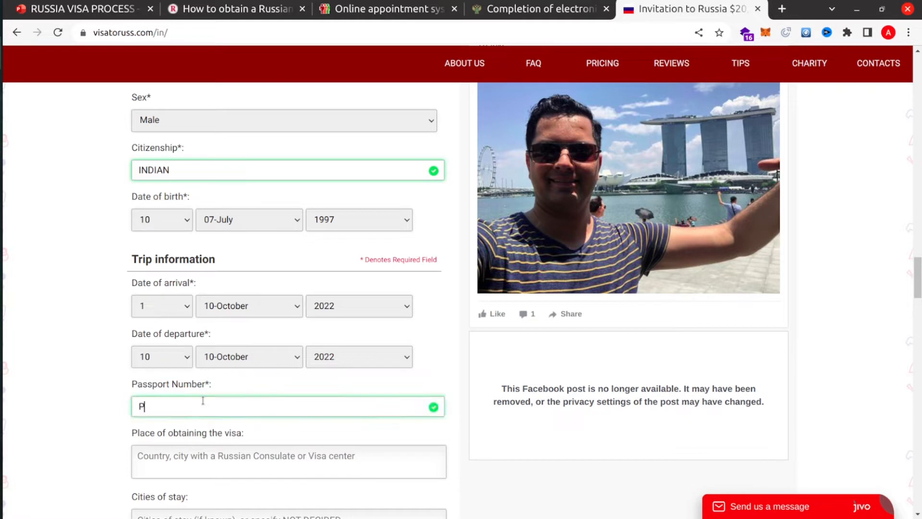
scroll(203, 401, down, 3)
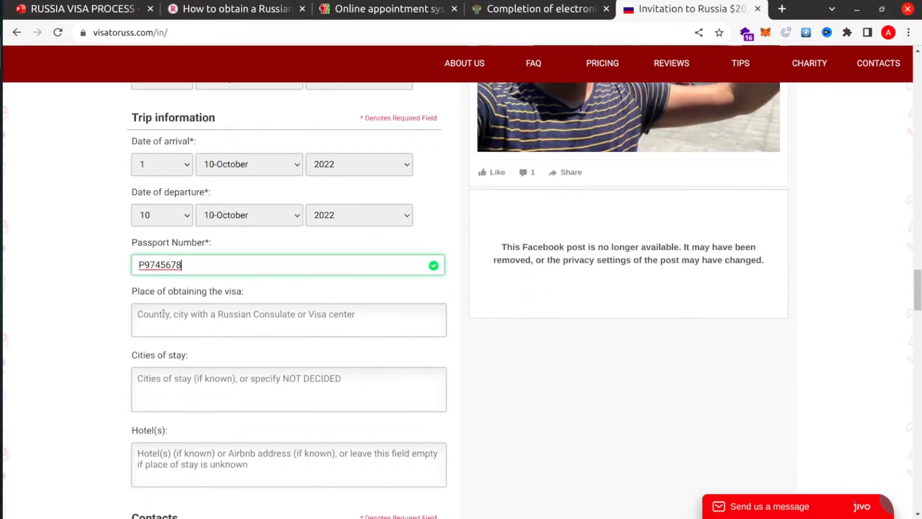
click(163, 313)
click(155, 264)
key(BackSpace)
key(BackSpace)
text(23)
- Enter NEW DELHI as the visa place and MOSCOW, VLADIVOSTOK, DAGESTAN as cities
click(184, 315)
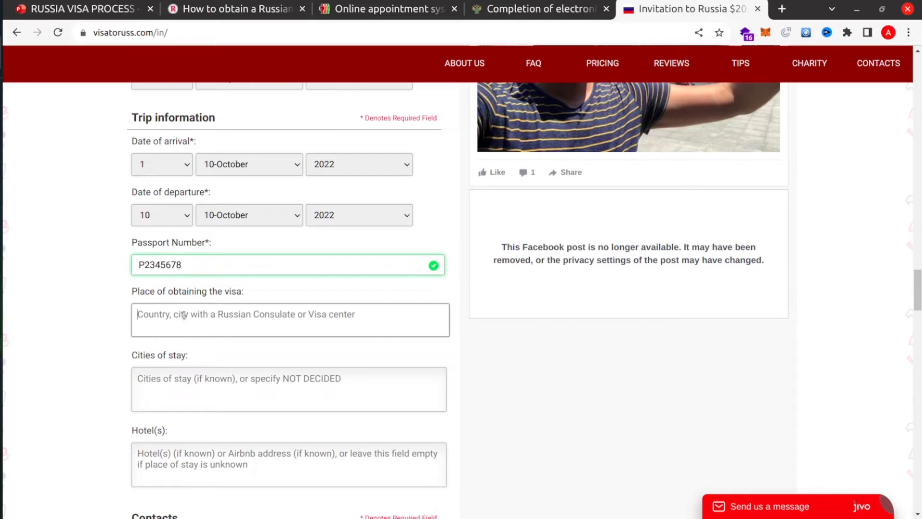
text(NEW )
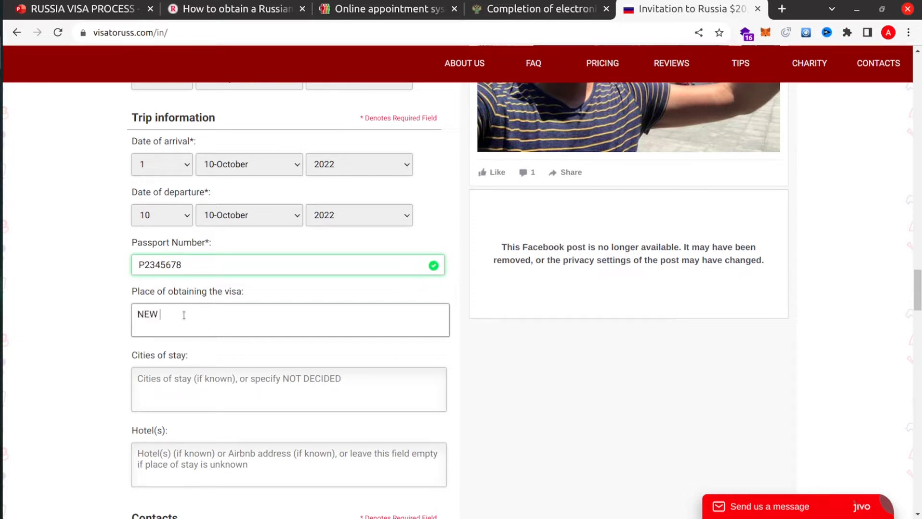
text(DELHI)
click(206, 378)
text(MOD)
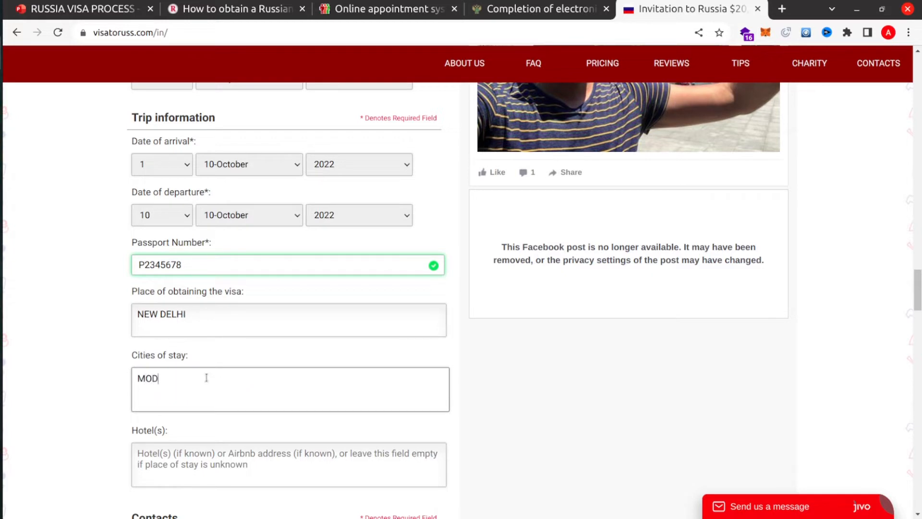
key(BackSpace)
text(SCOW, L)
key(BackSpace)
text(CL)
key(BackSpace)
key(BackSpace)
text(VLADIVOSTOK, DAG)
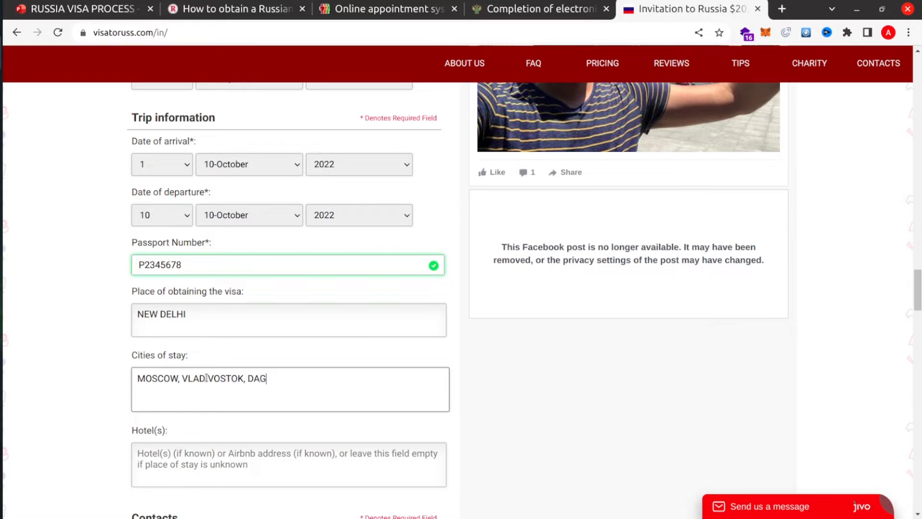
text(ESTAN)
- Enter TREE RESORT as the hotel name
scroll(247, 329, down, 1)
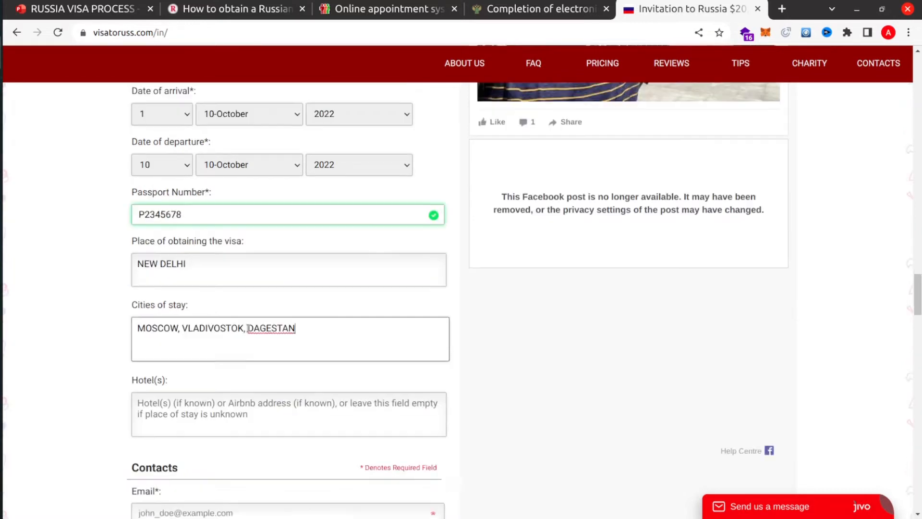
scroll(248, 328, down, 2)
click(173, 306)
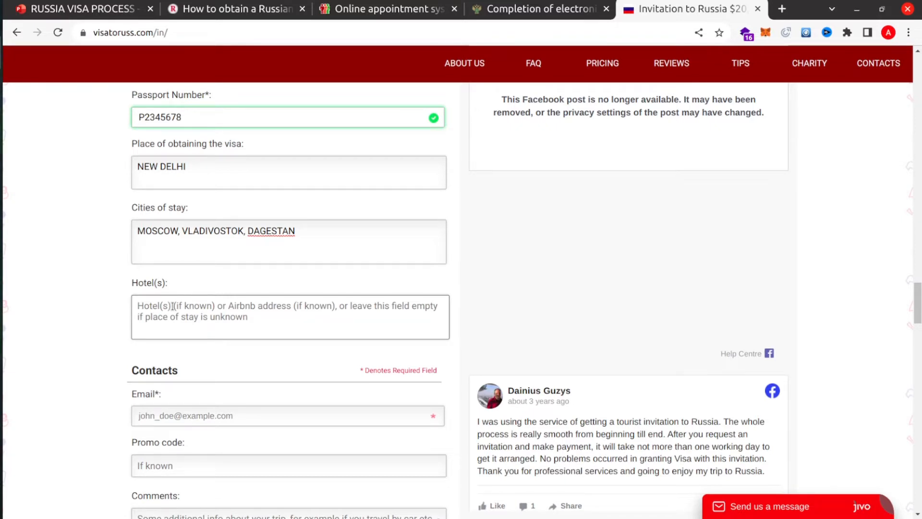
text(TREE )
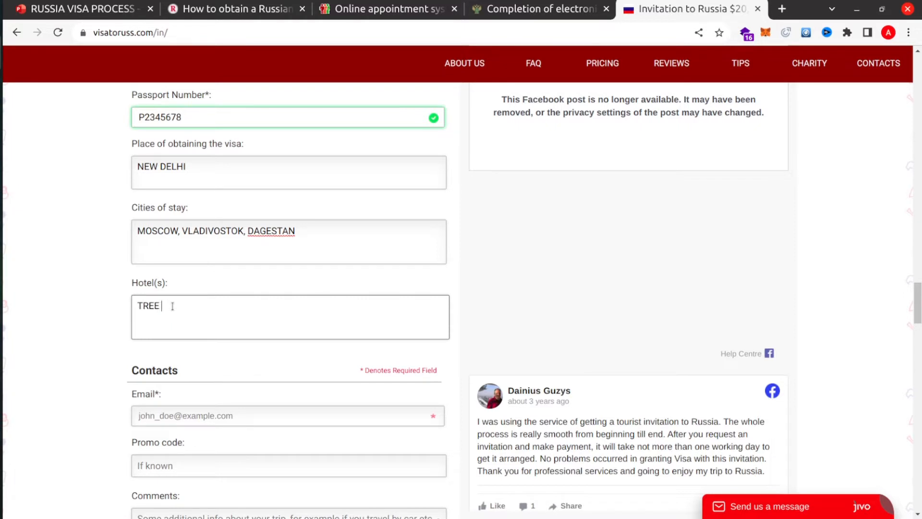
text(RESPRT)
key(BackSpace)
key(BackSpace)
text(RT)
- Fill in the applicant's contact e-mail address, fixing the domain typo
scroll(201, 345, down, 3)
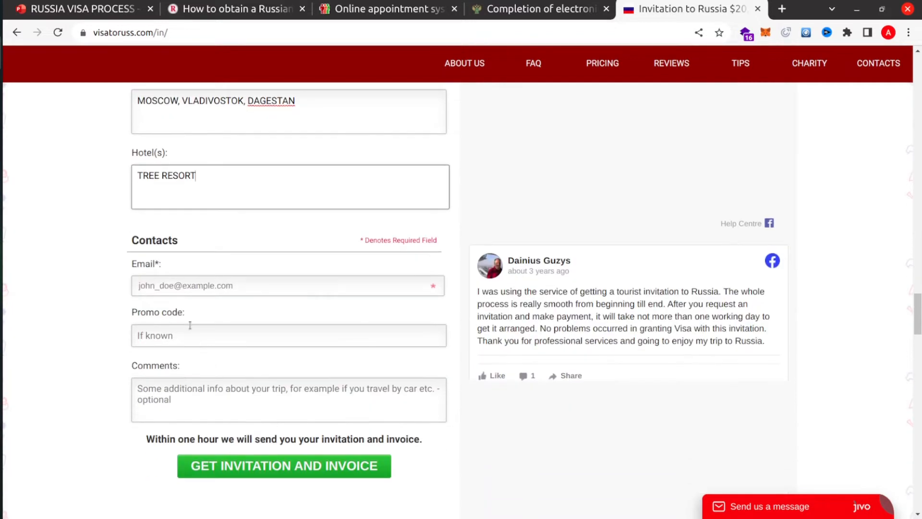
click(179, 288)
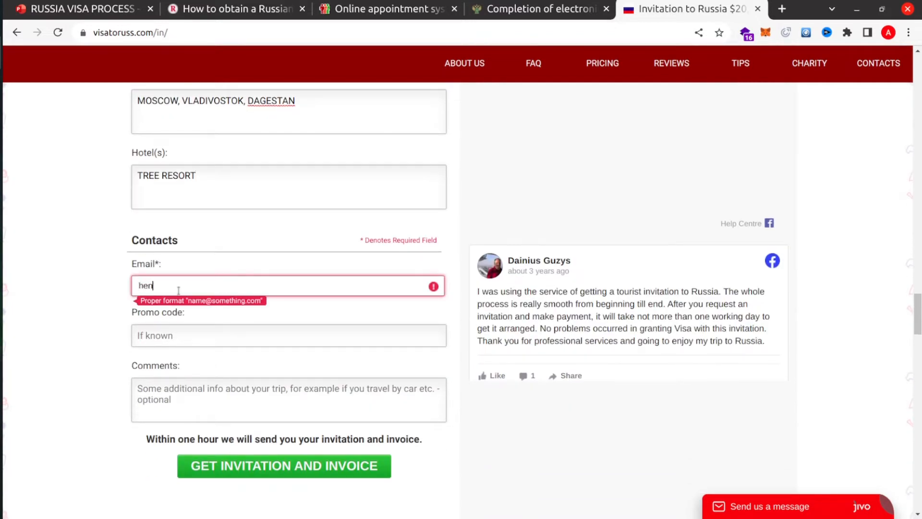
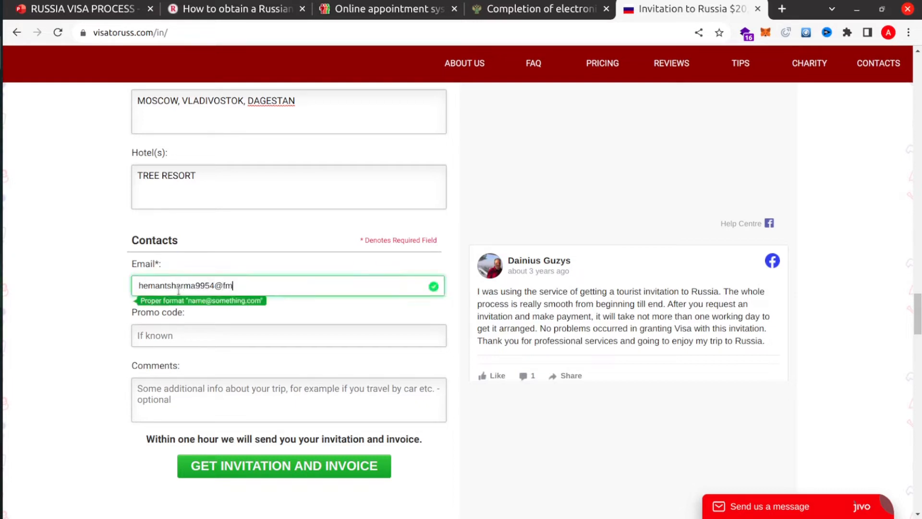
click(216, 340)
- Submit the request with GET INVITATION AND INVOICE
scroll(224, 338, down, 1)
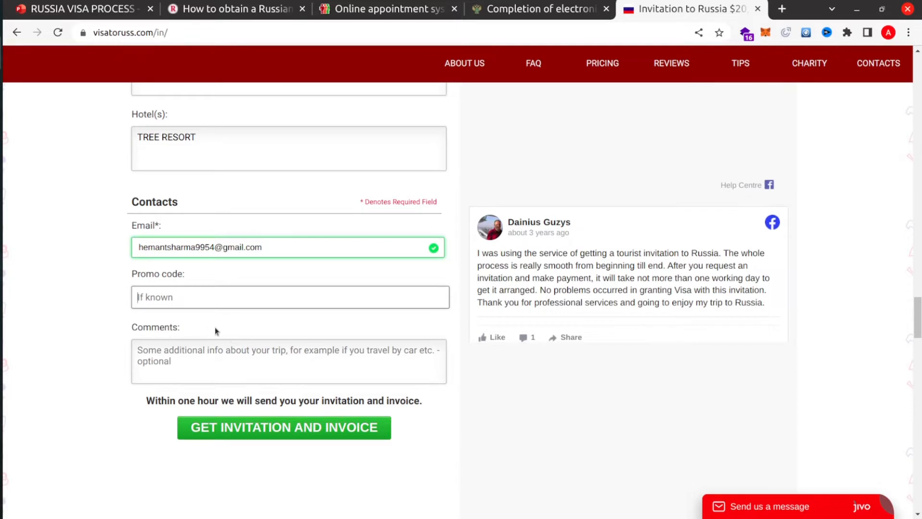
scroll(216, 328, down, 2)
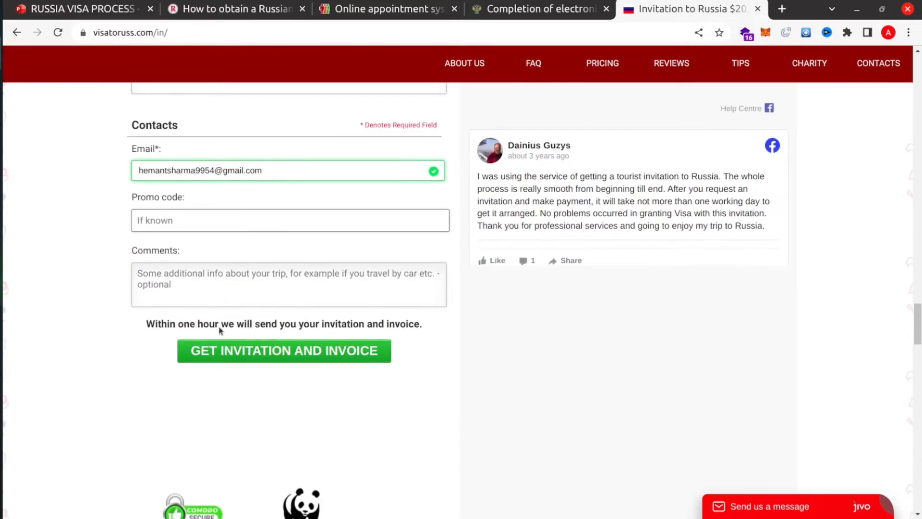
click(288, 357)
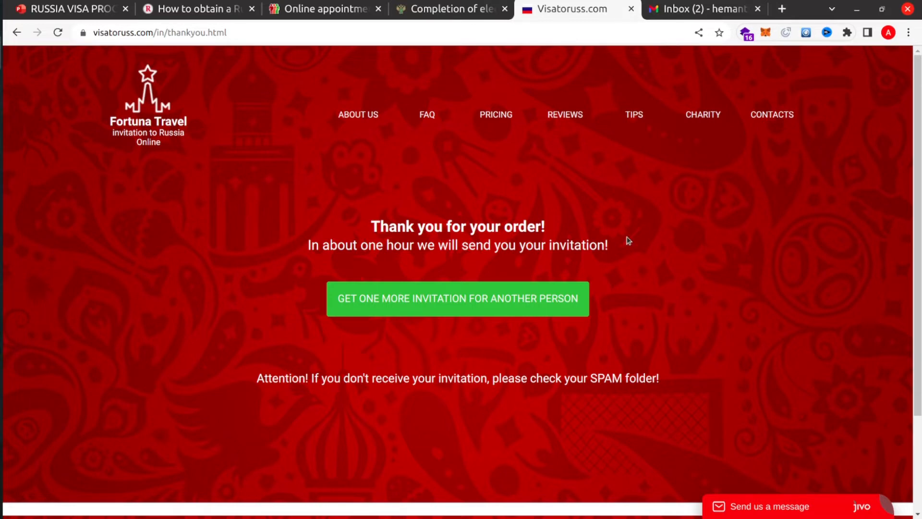
- After the thank-you page appears, switch to the Re: Zayavka reply in Gmail
key(ctrl+Tab)
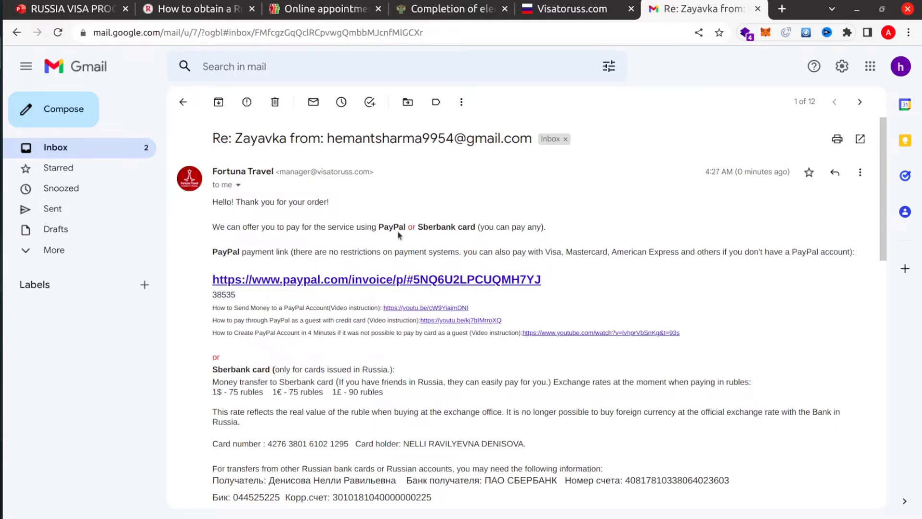
- Read the Fortuna Travel reply and open its PayPal invoice link in a new tab
scroll(362, 306, down, 2)
scroll(363, 307, down, 7)
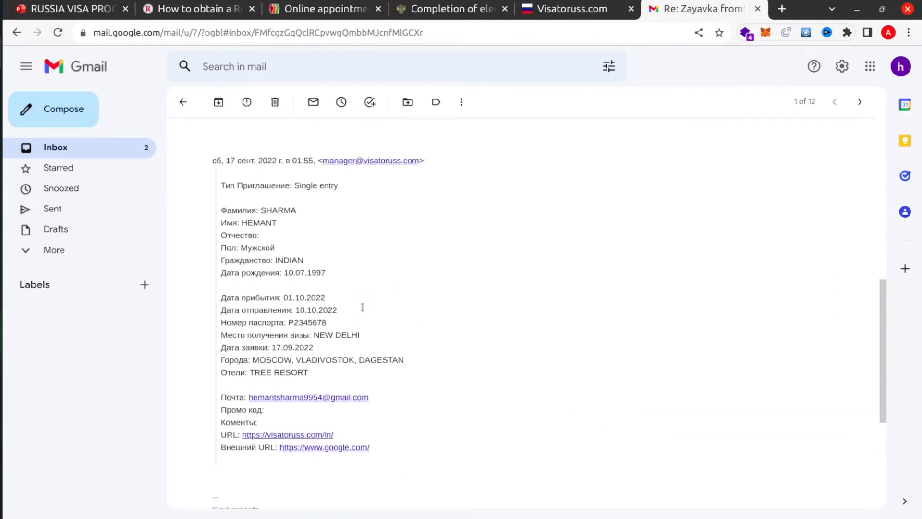
scroll(343, 281, up, 4)
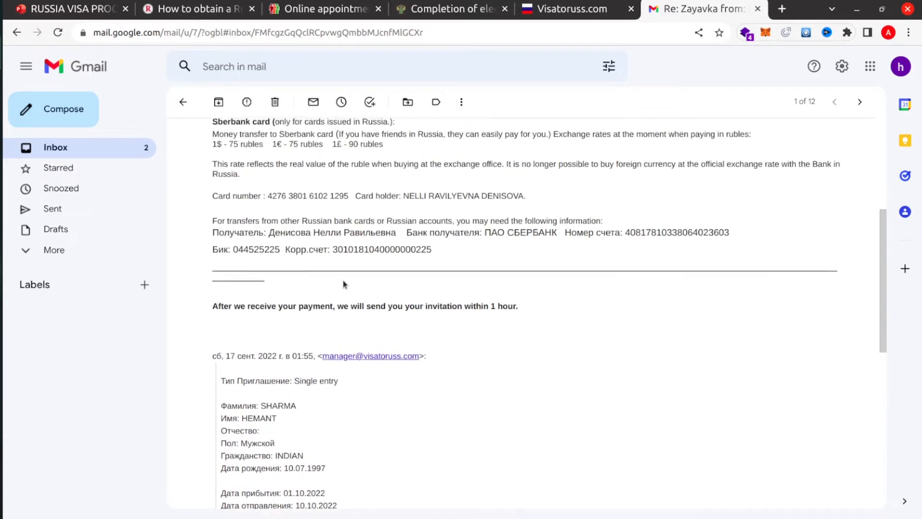
scroll(343, 280, down, 8)
scroll(470, 262, up, 10)
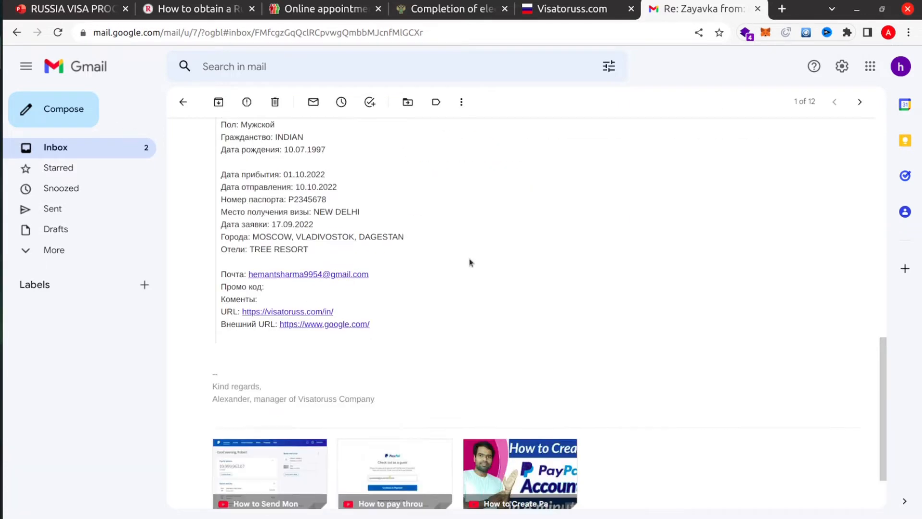
scroll(469, 262, up, 4)
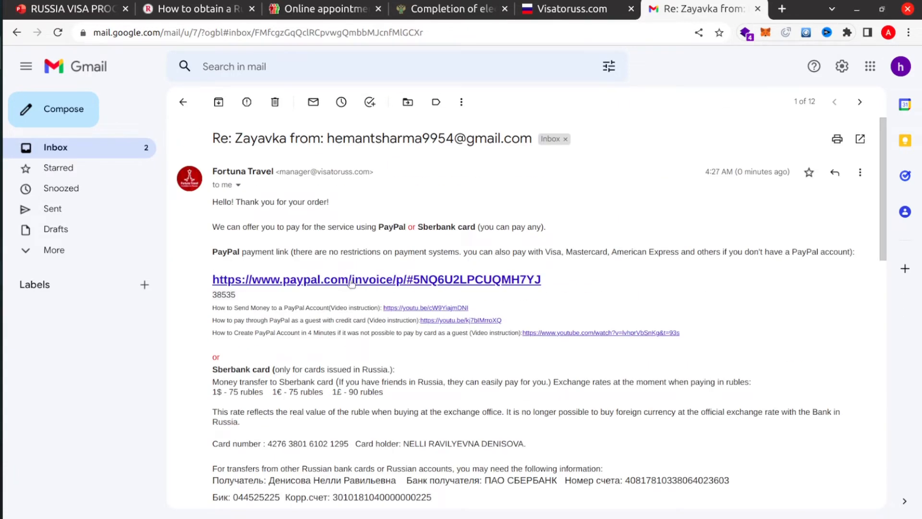
right_click(336, 279)
click(379, 286)
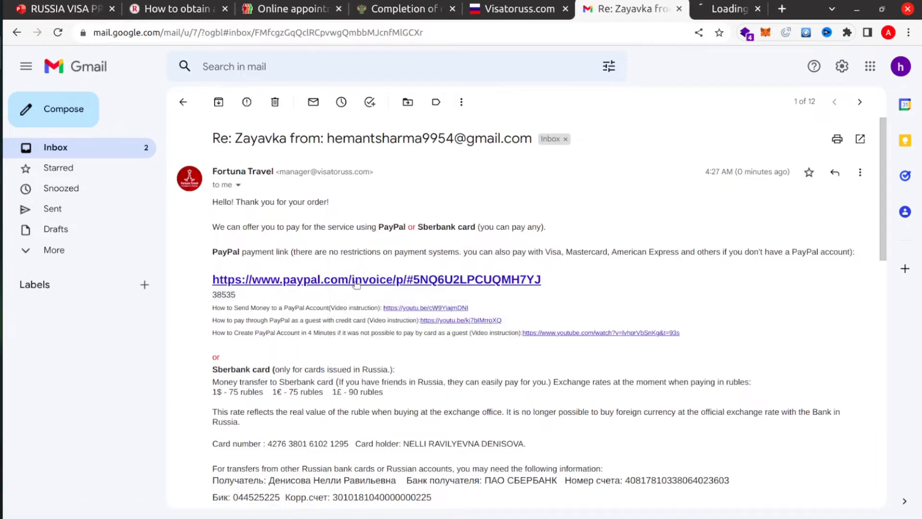
- Check the $20.00 PayPal invoice, then go back to the visatoruss.com thank-you page
click(705, 9)
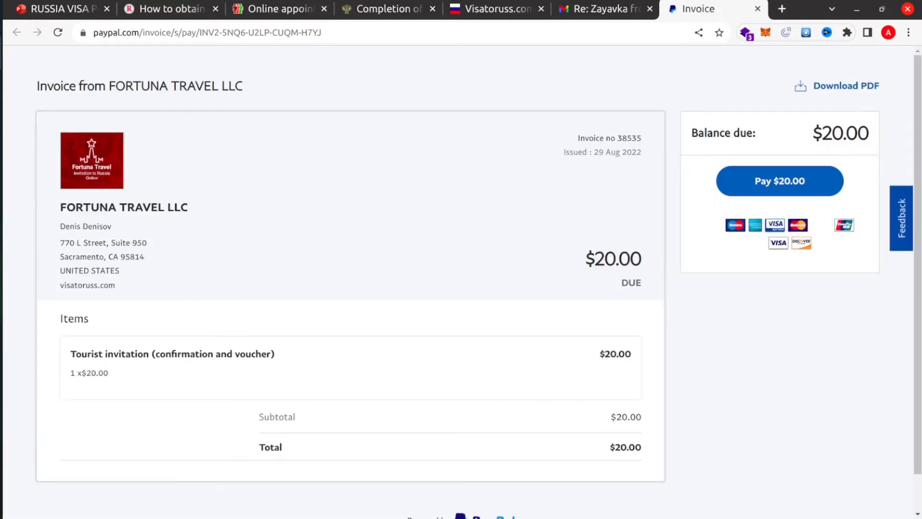
scroll(458, 196, down, 2)
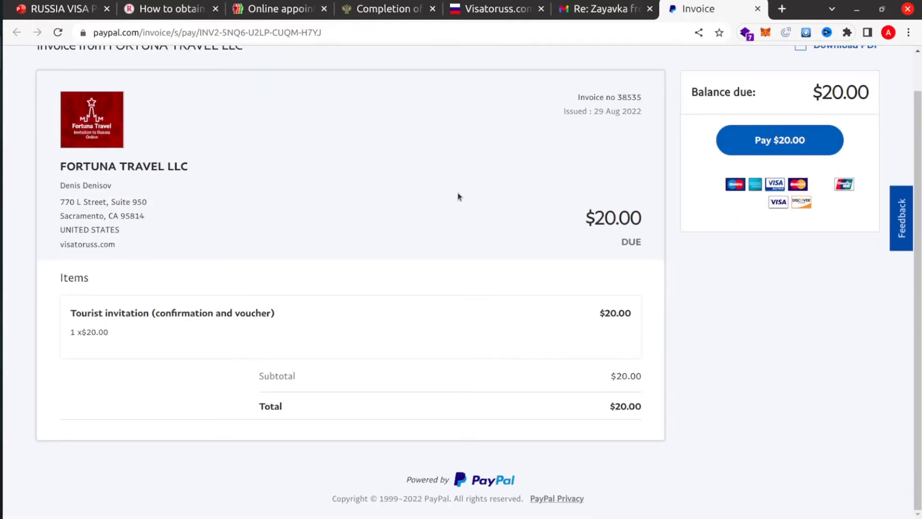
scroll(458, 196, up, 2)
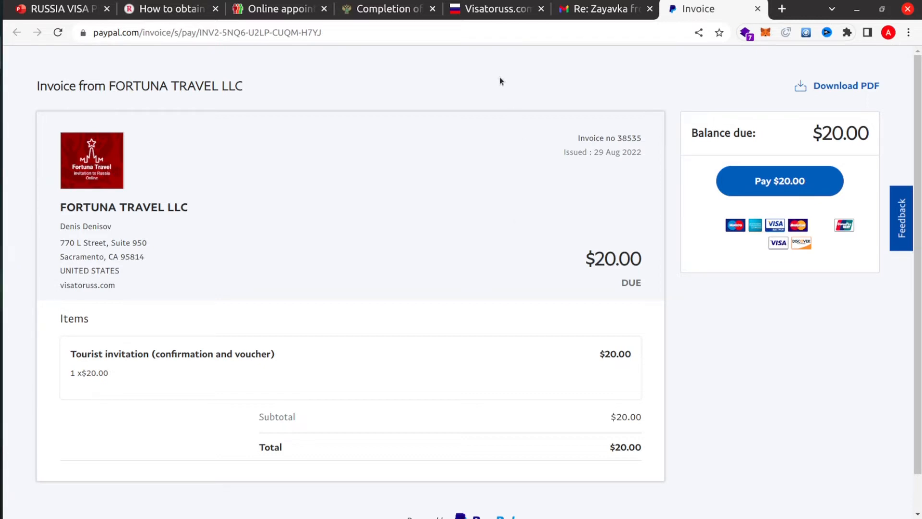
click(477, 16)
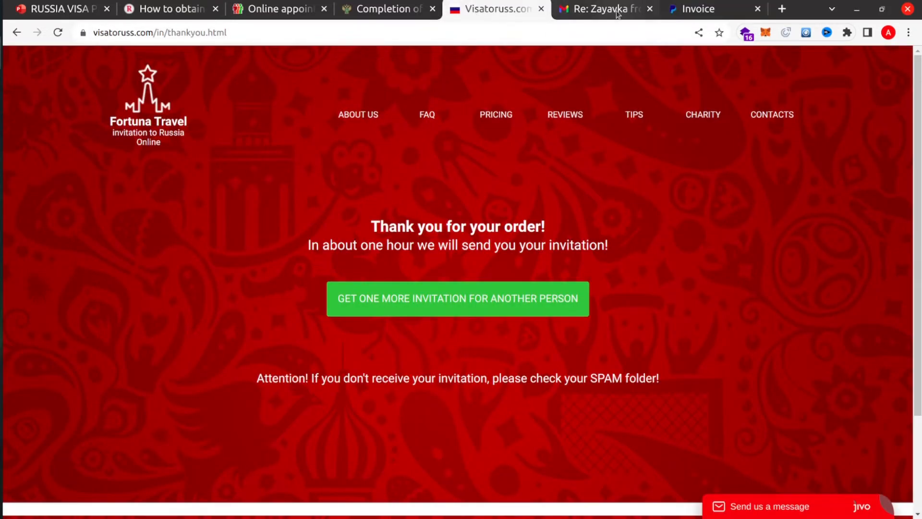
- Close the Gmail reply and PayPal invoice tabs
click(650, 9)
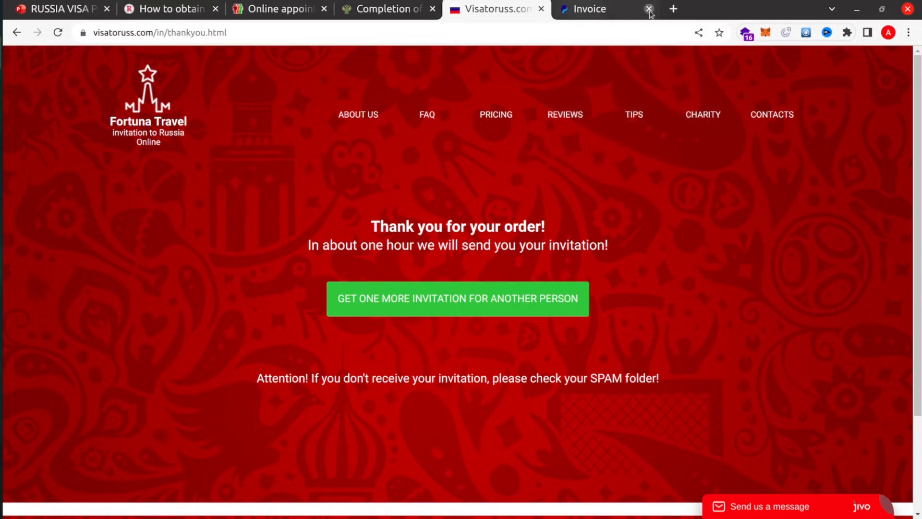
click(649, 9)
click(319, 12)
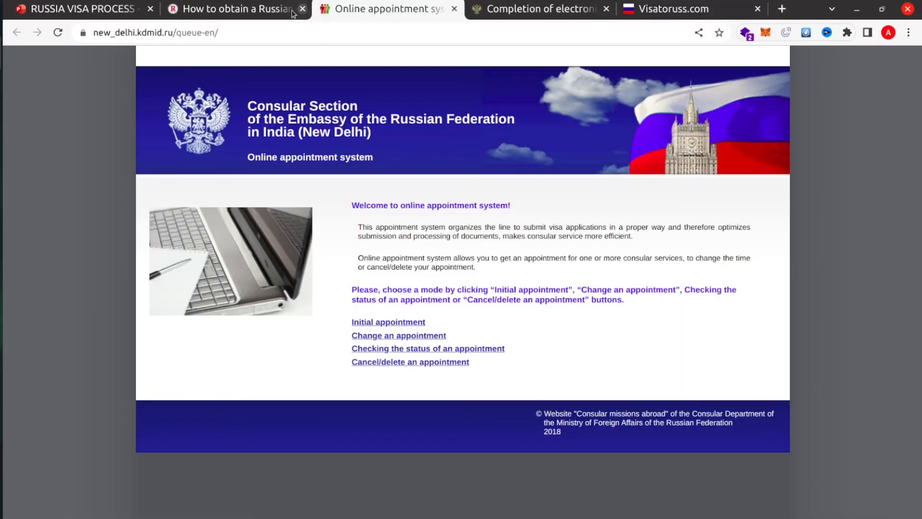
- Review the DOCUMENTS slide, close visatoruss.com, and bring up the electronic visa form
click(81, 11)
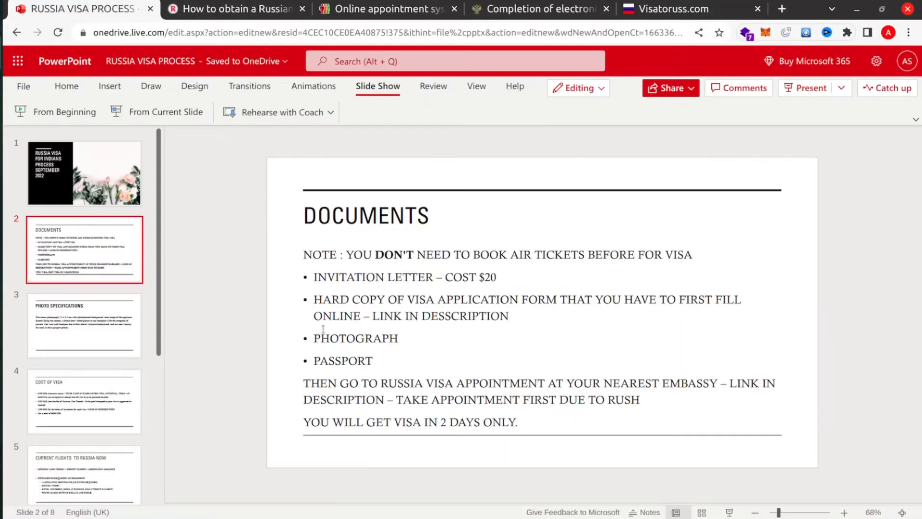
click(393, 306)
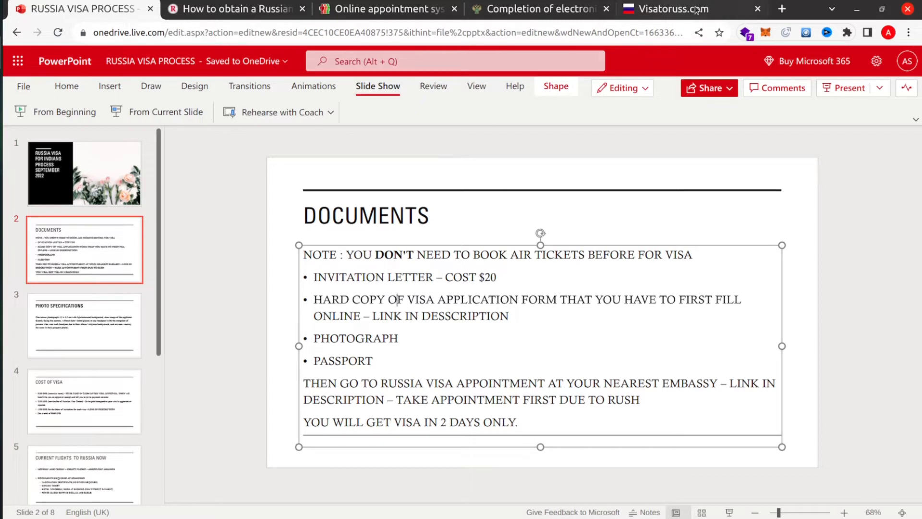
click(758, 9)
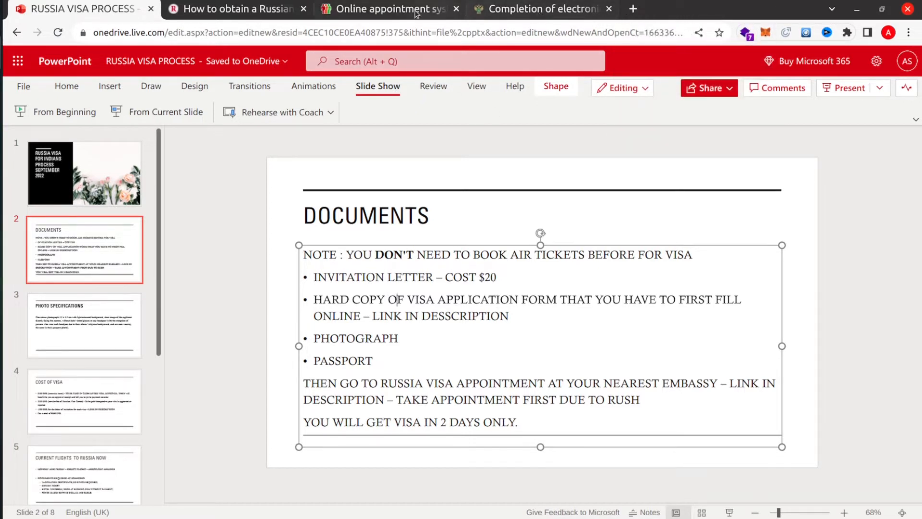
click(393, 11)
click(533, 12)
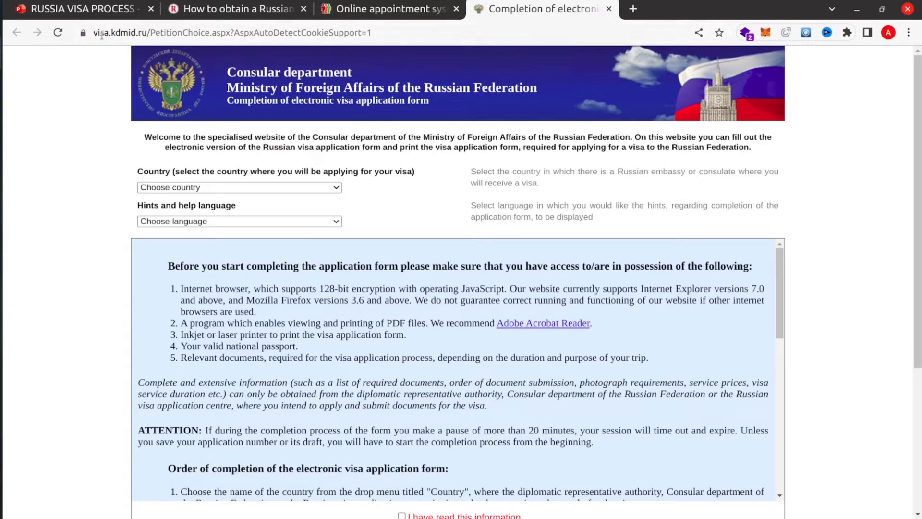
- Choose INDIA as country and ENGLISH for hints, then start a new application form
click(181, 188)
scroll(184, 300, down, 18)
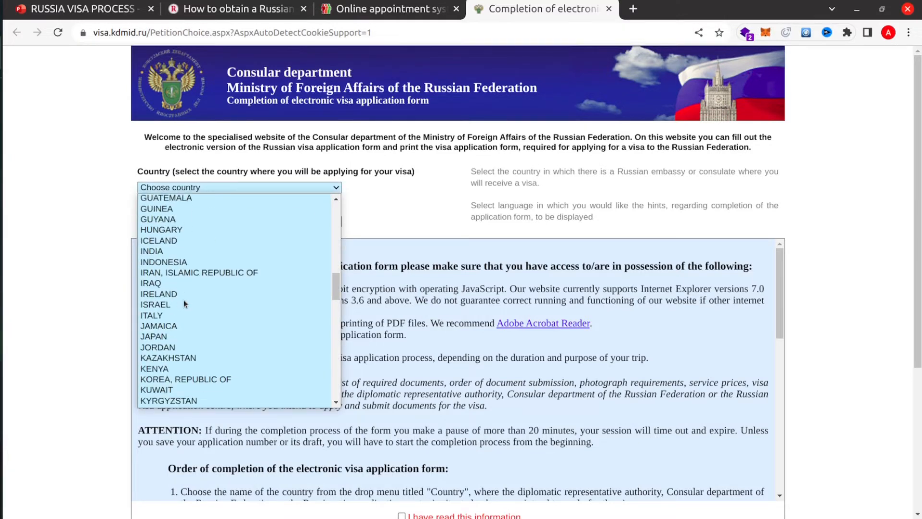
click(160, 251)
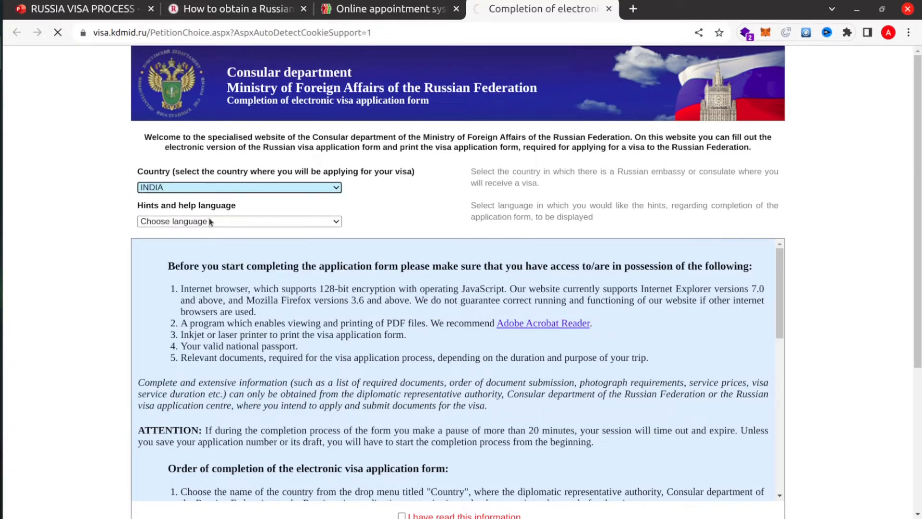
click(197, 235)
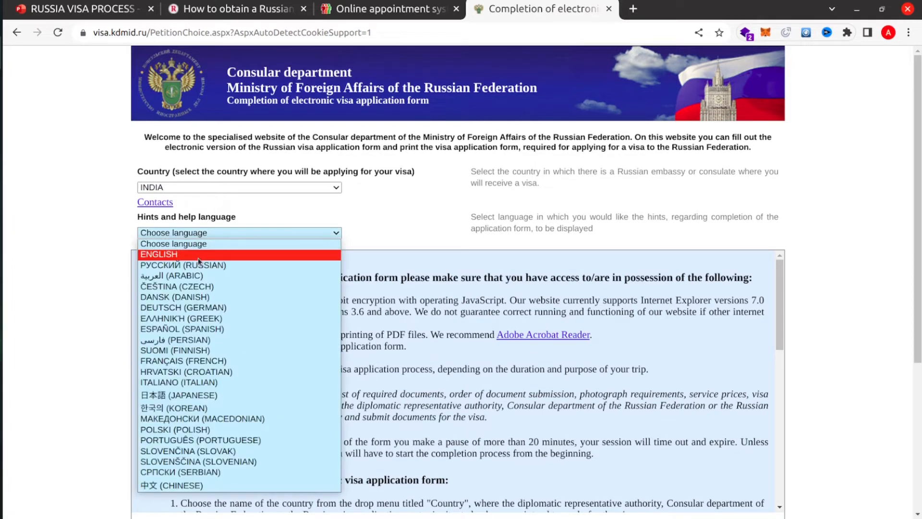
click(198, 255)
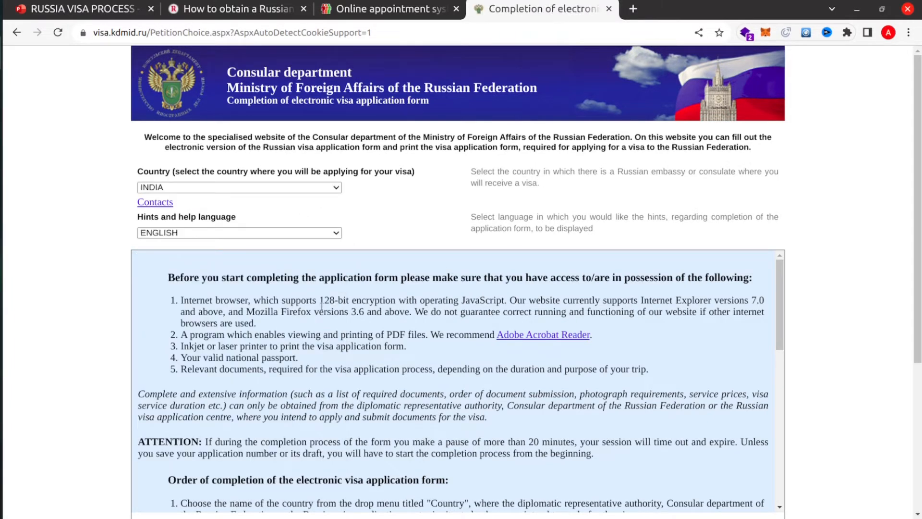
scroll(320, 306, down, 2)
scroll(321, 306, up, 2)
scroll(399, 210, down, 5)
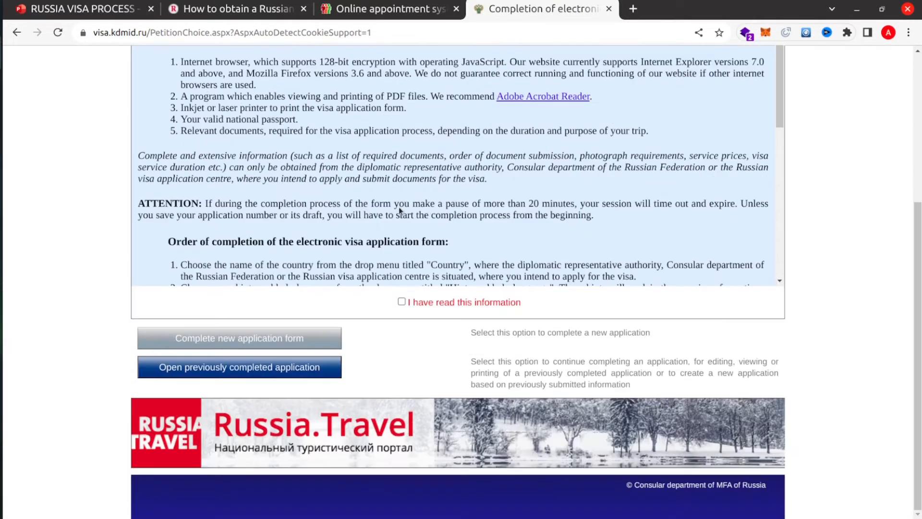
click(402, 302)
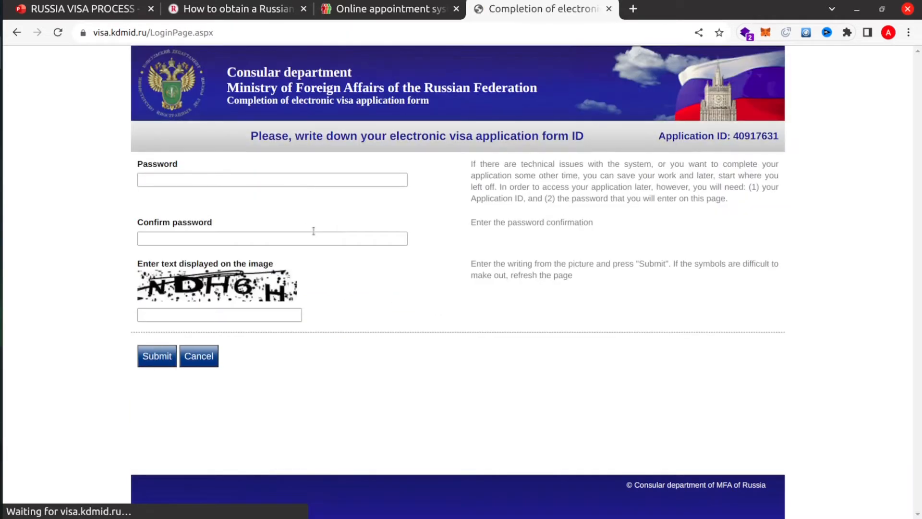
- Set and confirm the application password, enter the captcha text, and submit
click(215, 178)
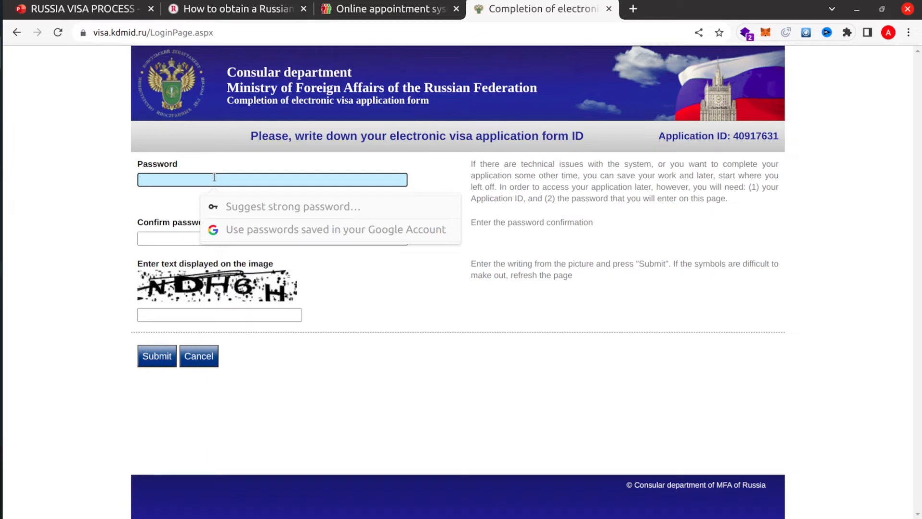
text(•••••••••••)
click(180, 241)
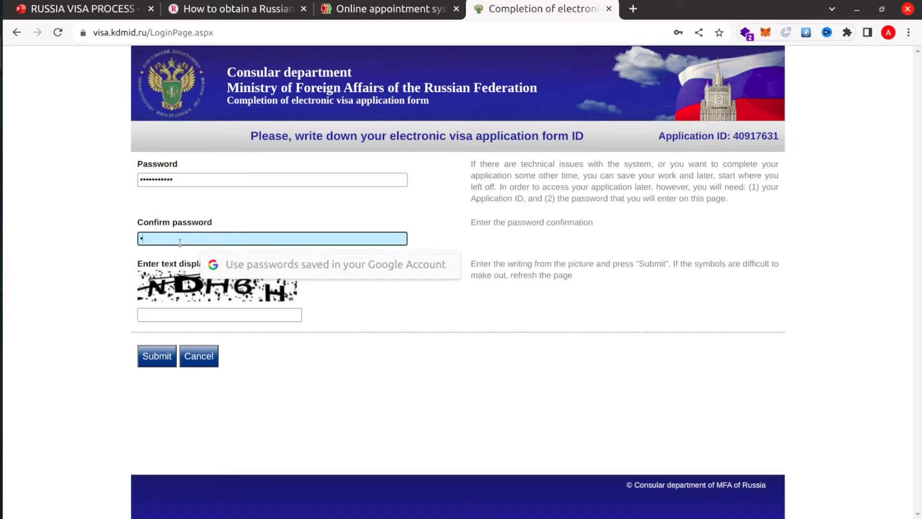
text(•••••••••••)
click(188, 313)
text(N)
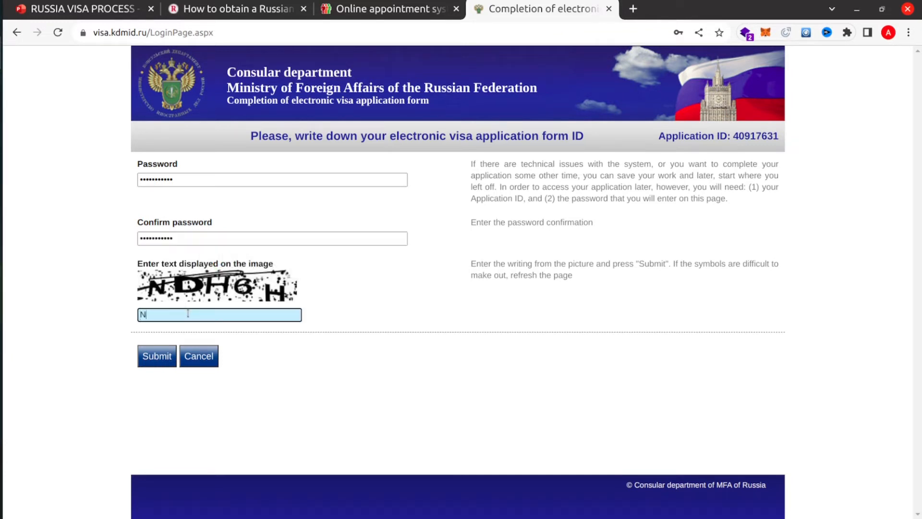
text(DH6H)
click(158, 356)
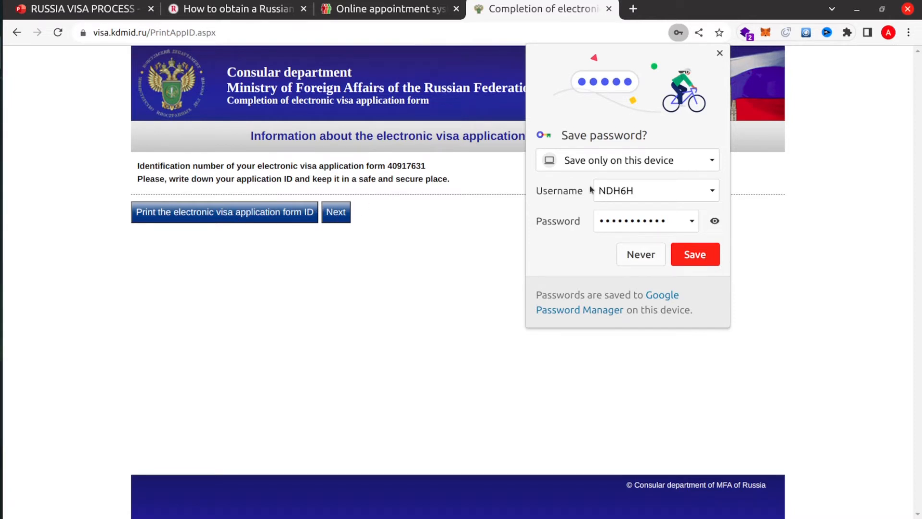
- Save the electronic visa application ID page as a PDF and continue to Visa details
click(720, 53)
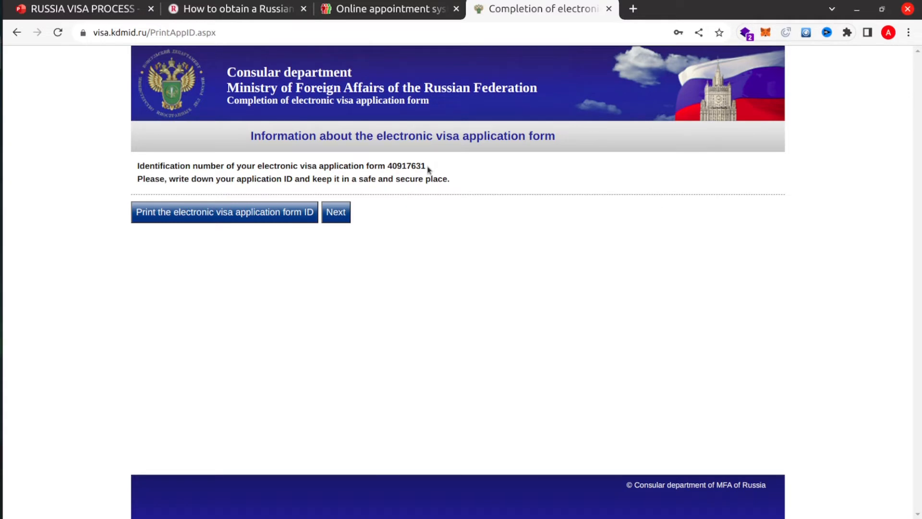
drag(427, 167, 392, 166)
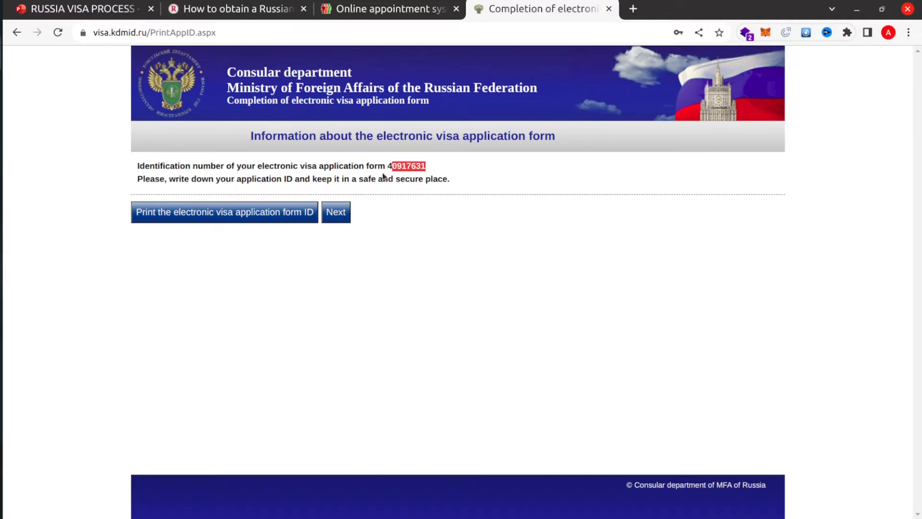
click(381, 177)
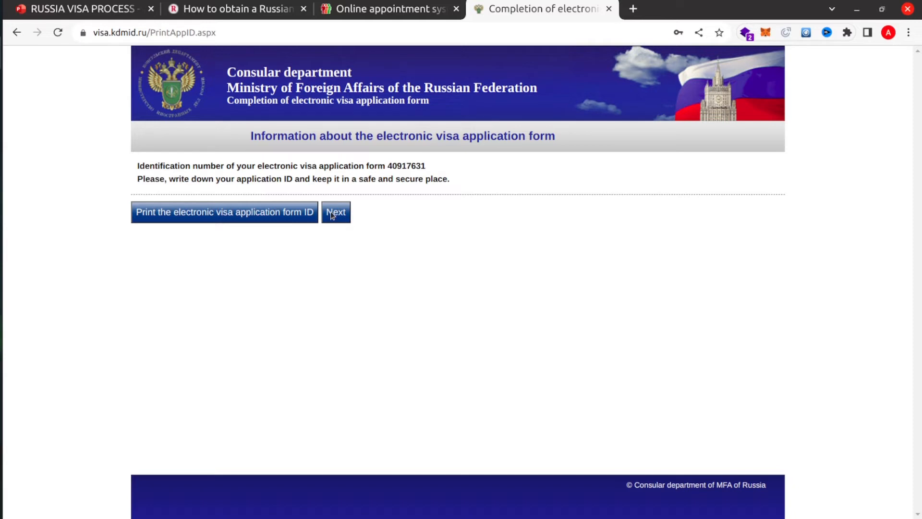
click(277, 217)
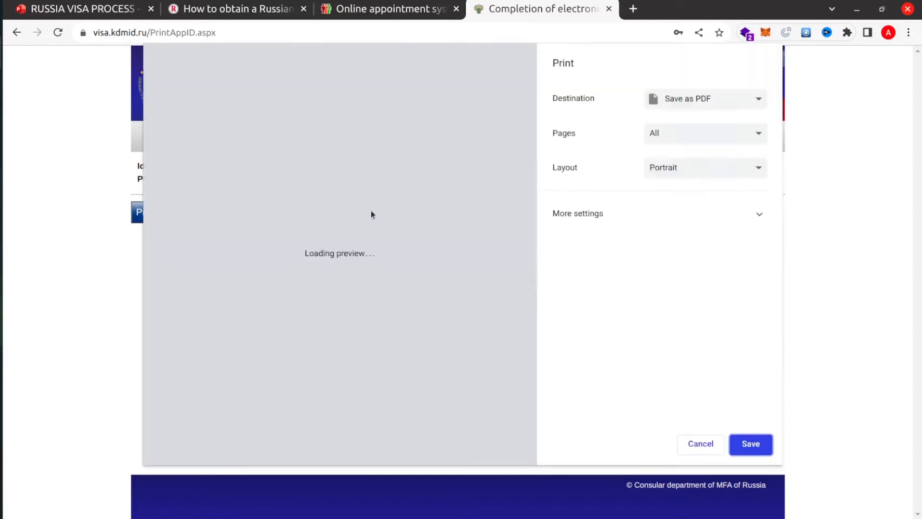
click(751, 443)
click(338, 219)
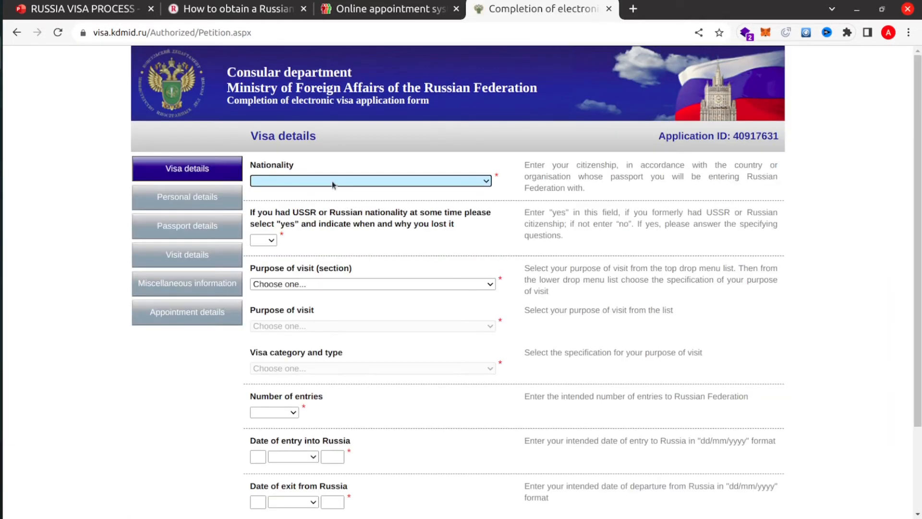
- Set nationality INDIA, former USSR no, purpose TOURISM, COMMON TOURIST category, SINGLE entry
click(486, 181)
scroll(326, 297, down, 5)
scroll(326, 297, down, 18)
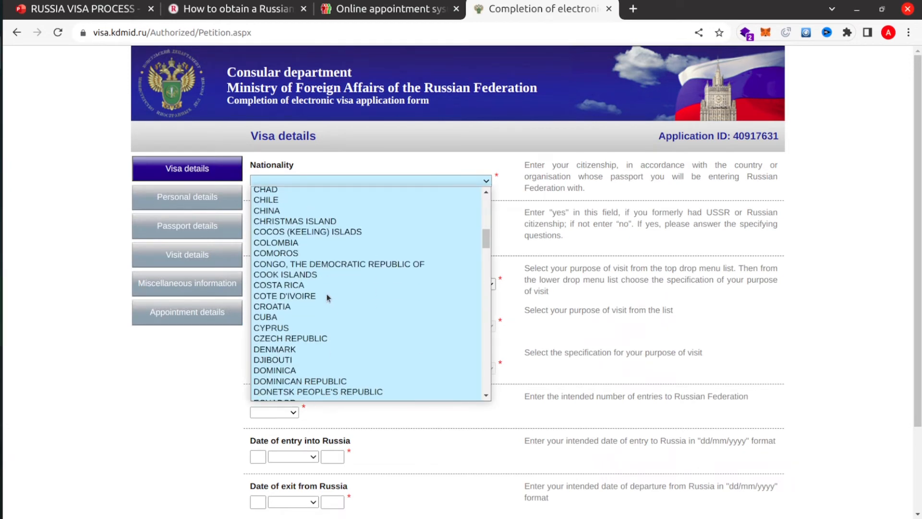
scroll(326, 295, up, 3)
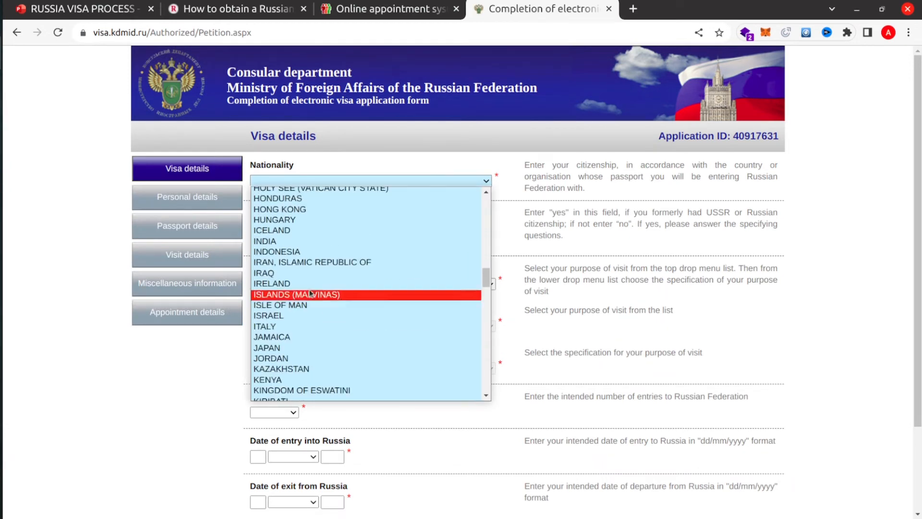
click(259, 239)
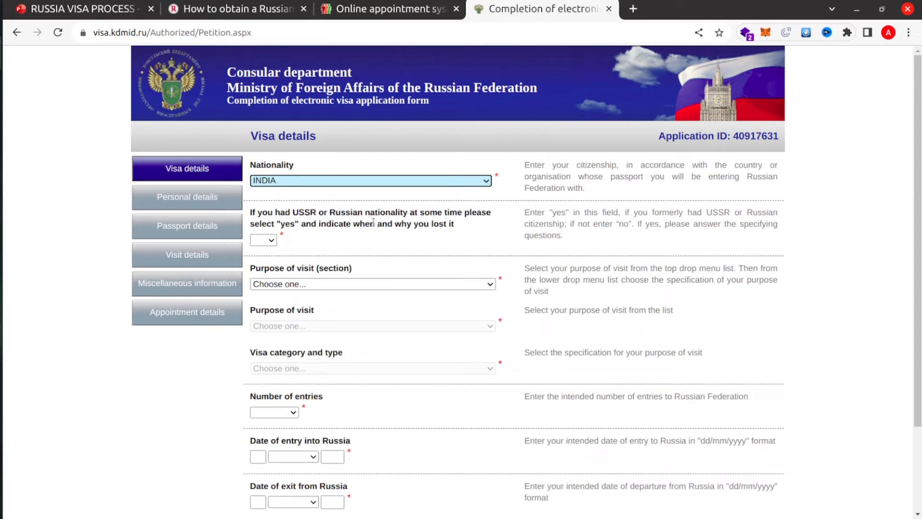
click(267, 240)
click(259, 273)
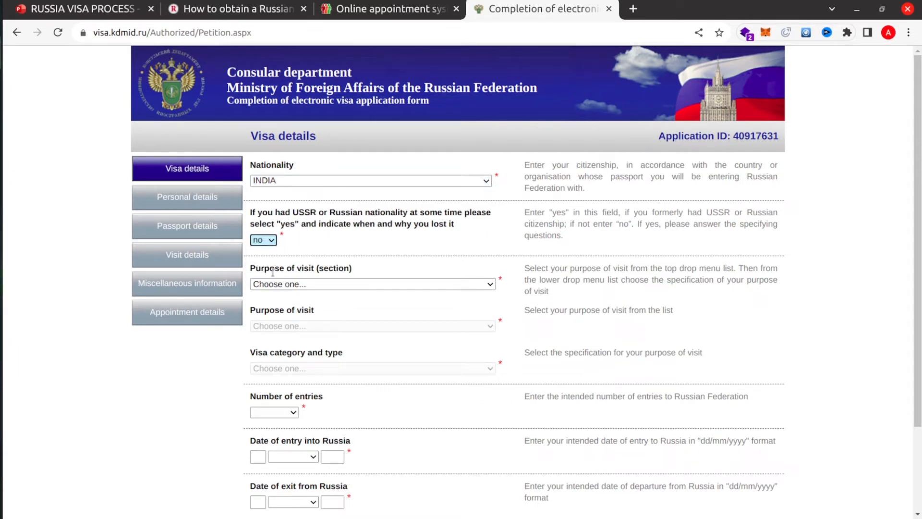
click(310, 287)
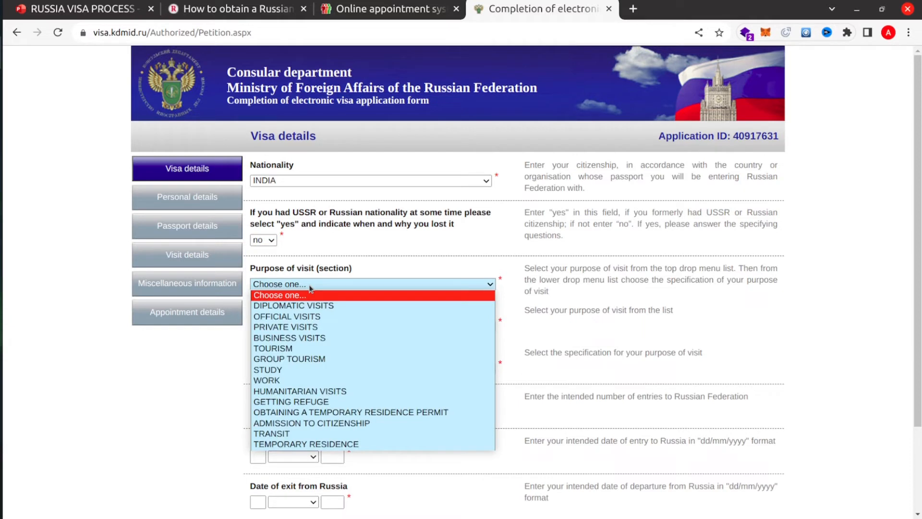
click(297, 349)
scroll(302, 353, down, 1)
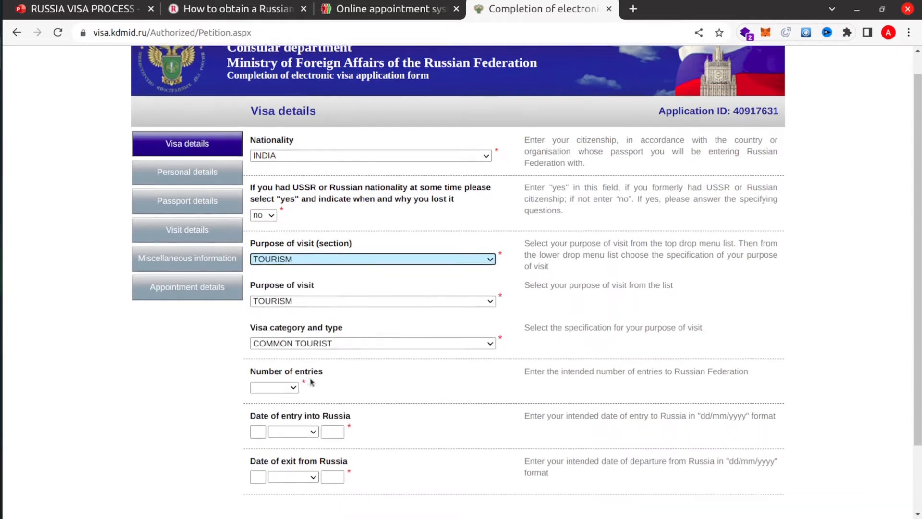
click(300, 344)
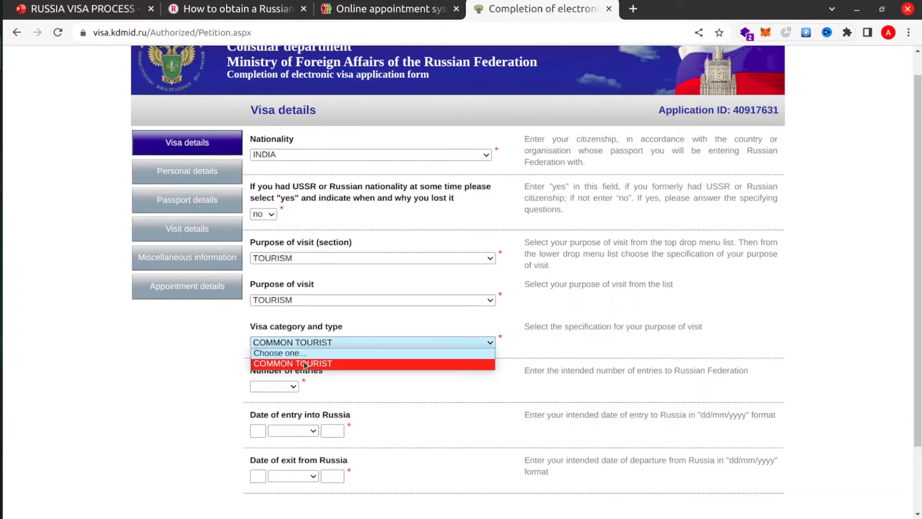
click(306, 363)
click(284, 385)
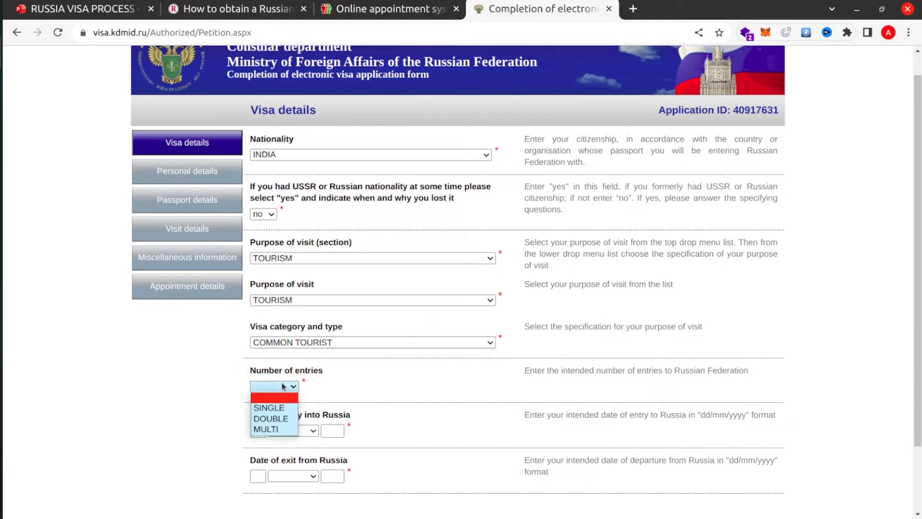
click(280, 412)
scroll(280, 411, down, 3)
- Enter entry date 1 October 2022 and exit date 10 October 2022, then continue
click(256, 352)
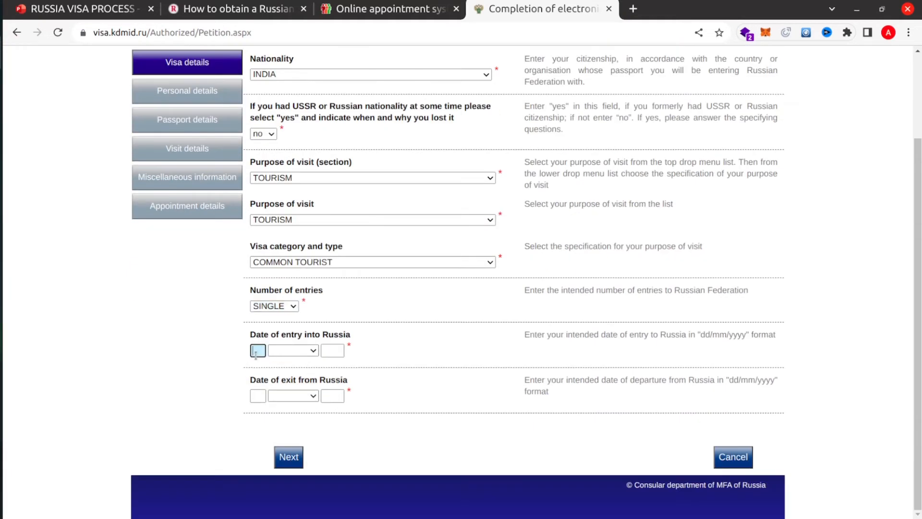
text(1)
click(290, 353)
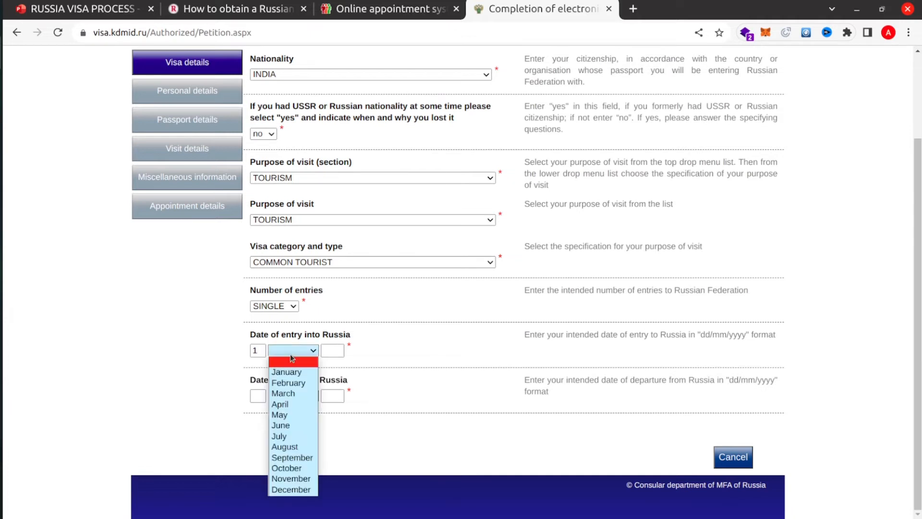
click(286, 467)
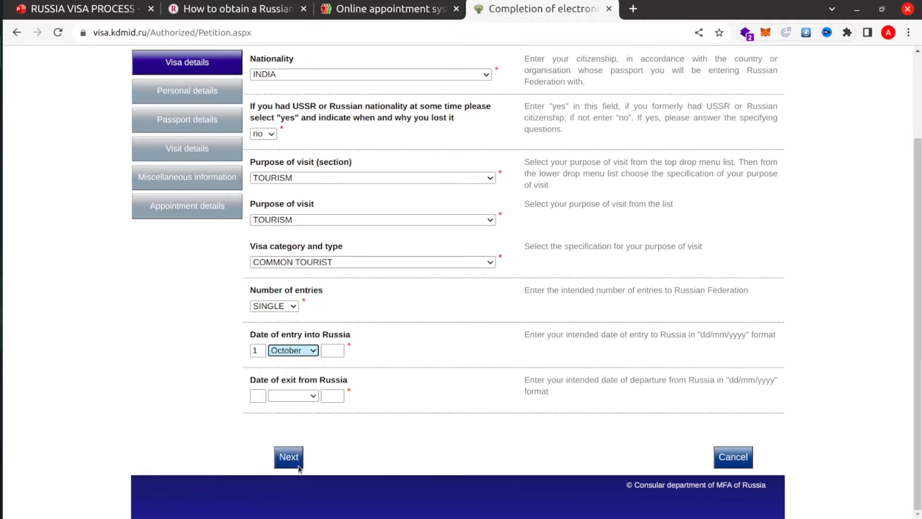
click(329, 347)
text(2022)
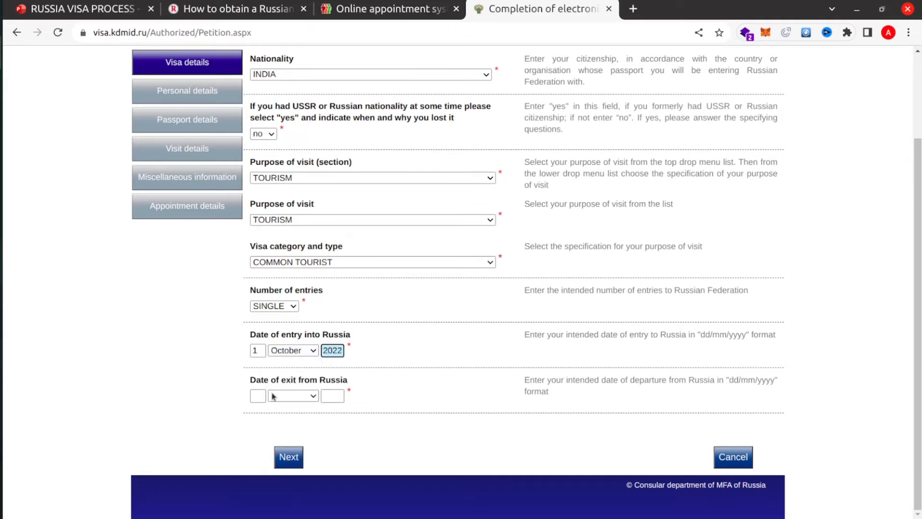
click(256, 397)
text(10)
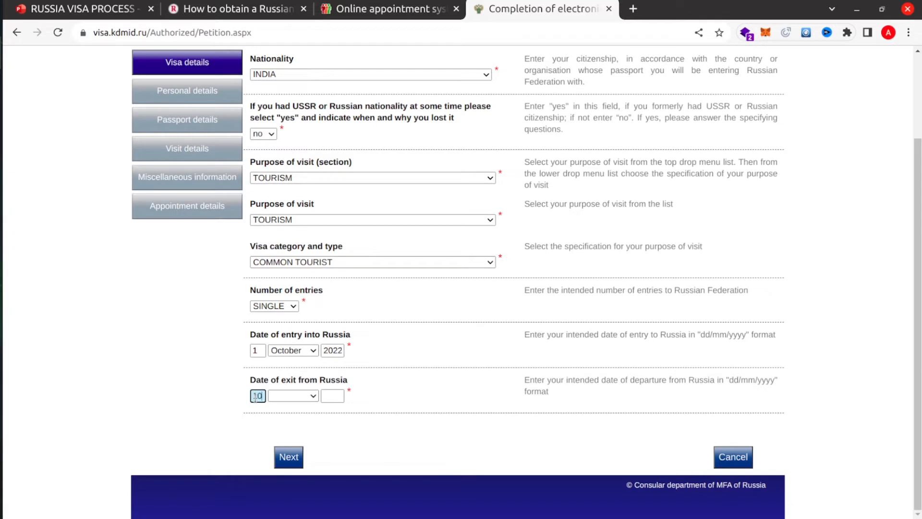
click(292, 397)
click(288, 362)
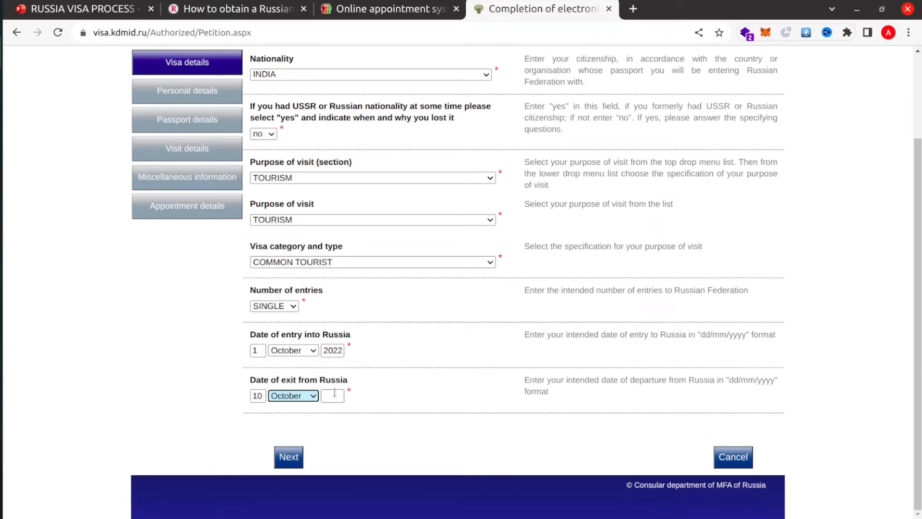
click(335, 396)
text(2022)
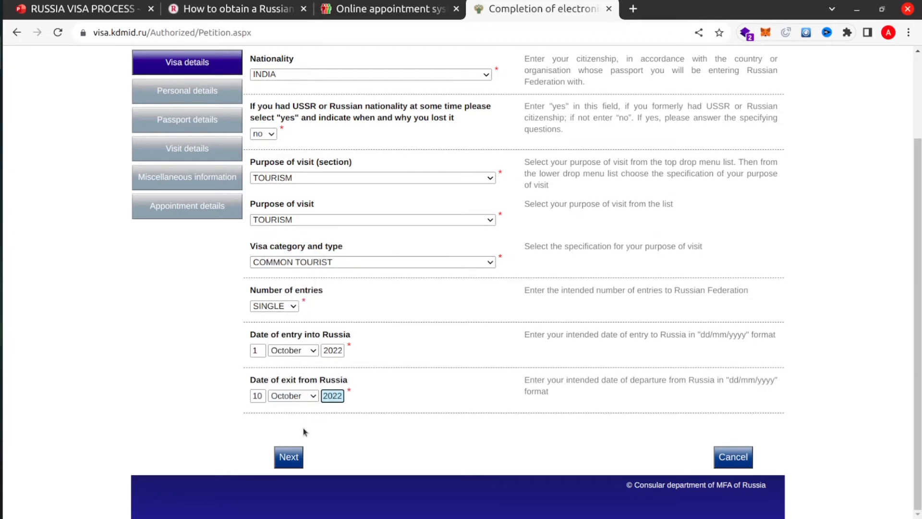
click(298, 460)
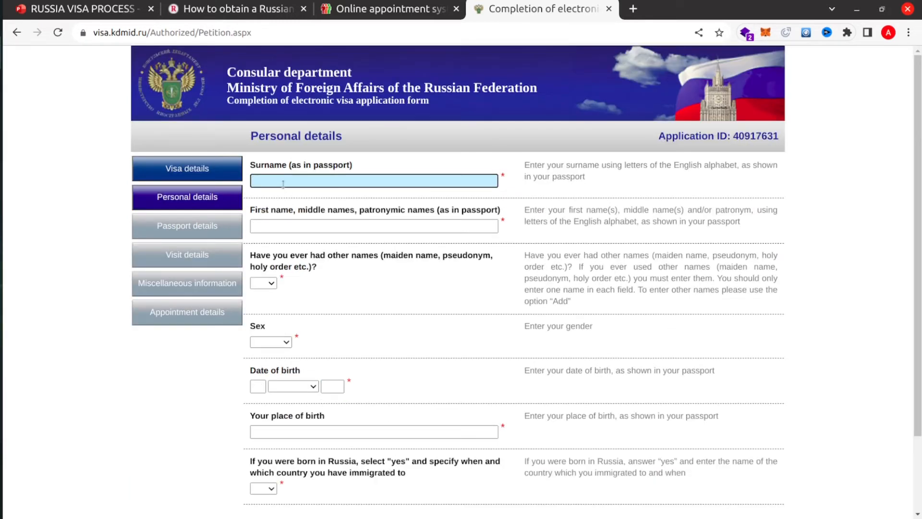
- Enter the applicant's surname and first name, answer no to other names, and set sex Male
click(277, 225)
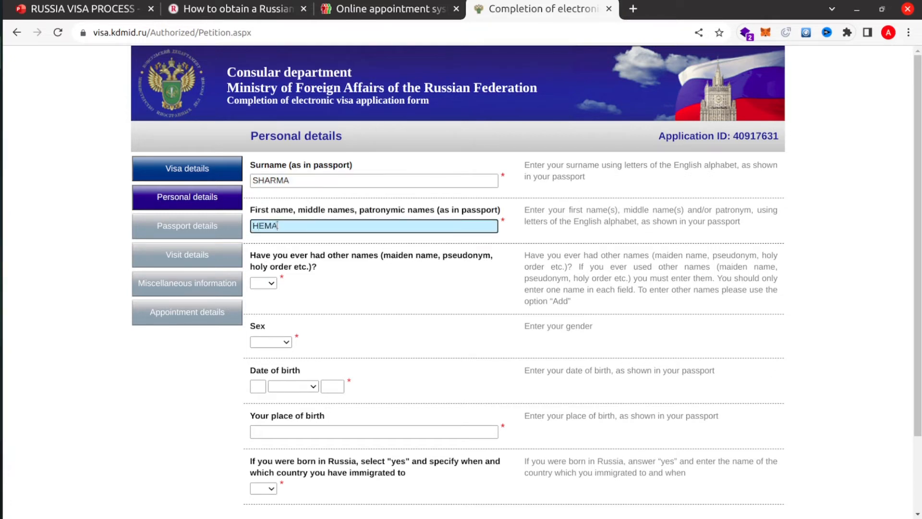
click(264, 283)
click(268, 315)
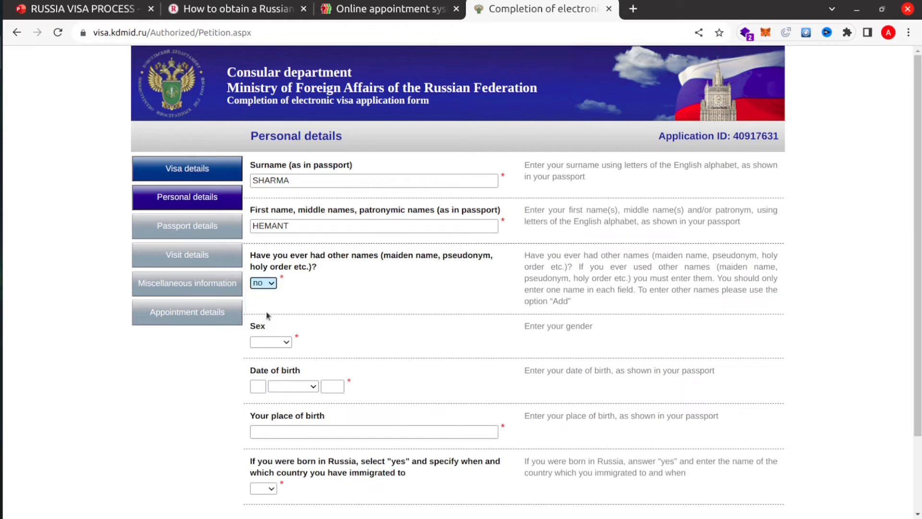
click(277, 343)
click(268, 362)
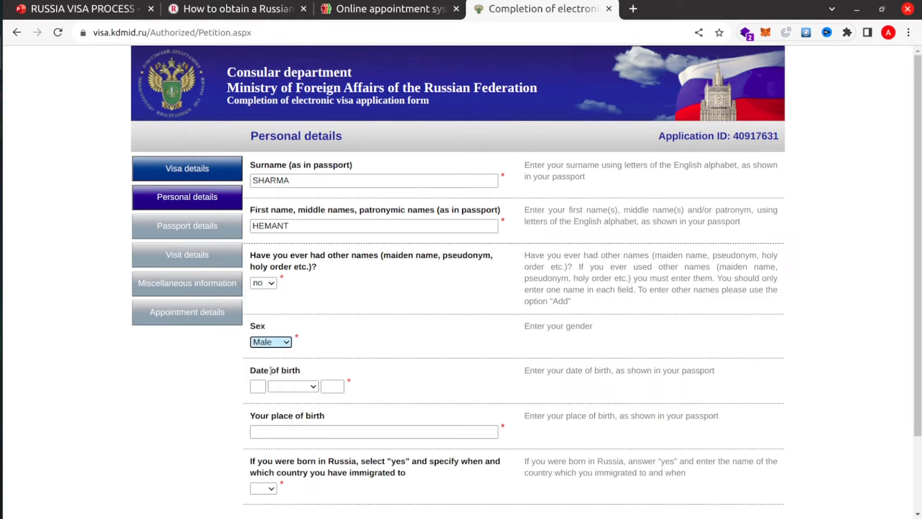
click(263, 386)
text(1)
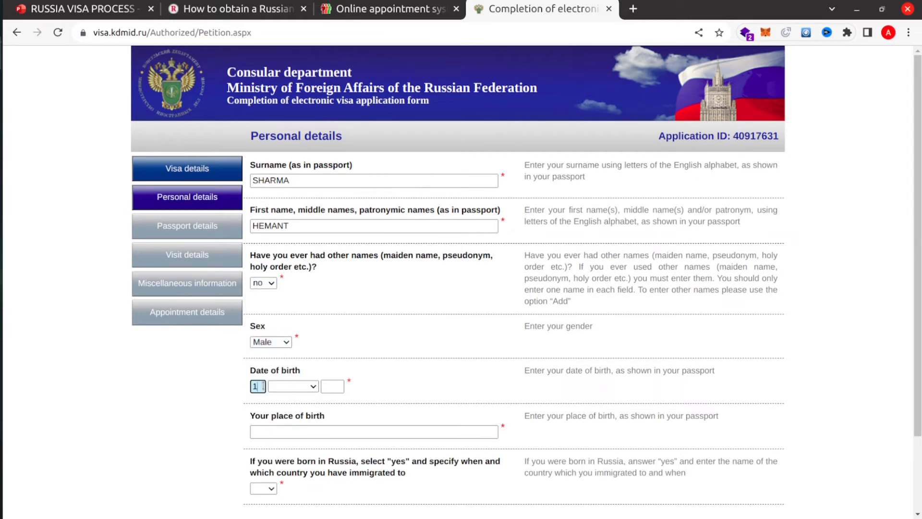
text(0)
click(292, 387)
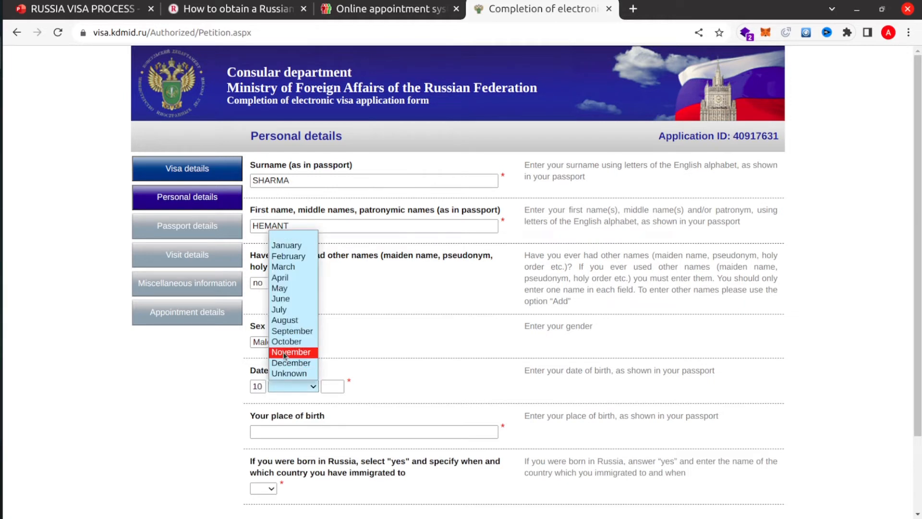
click(281, 309)
click(323, 386)
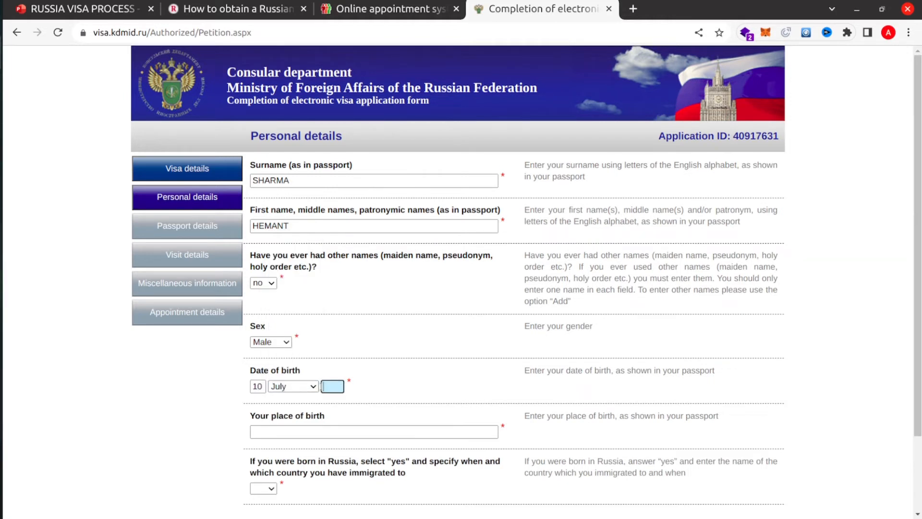
text(1997)
scroll(336, 372, down, 2)
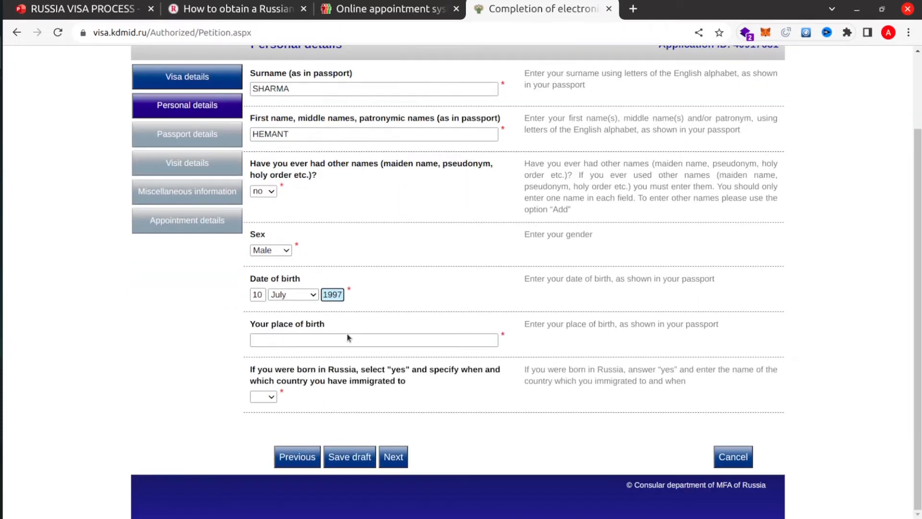
click(279, 345)
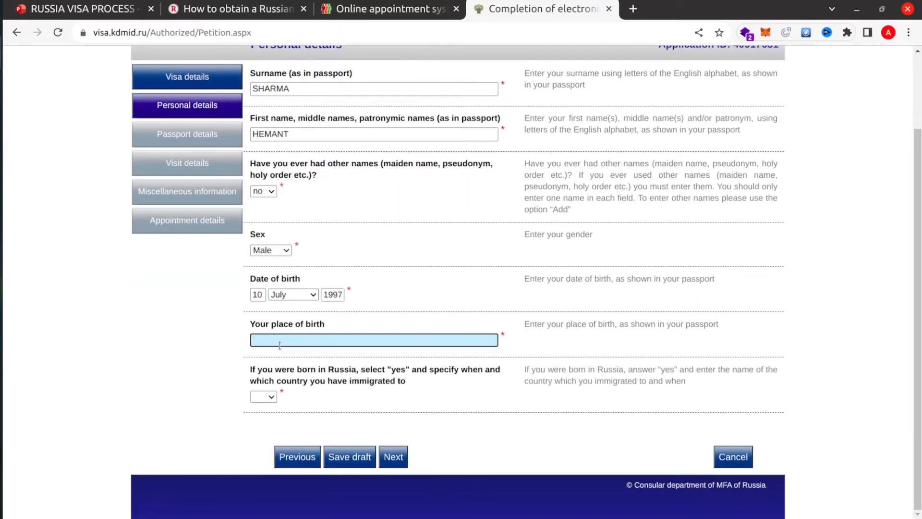
text(DELHI)
click(264, 397)
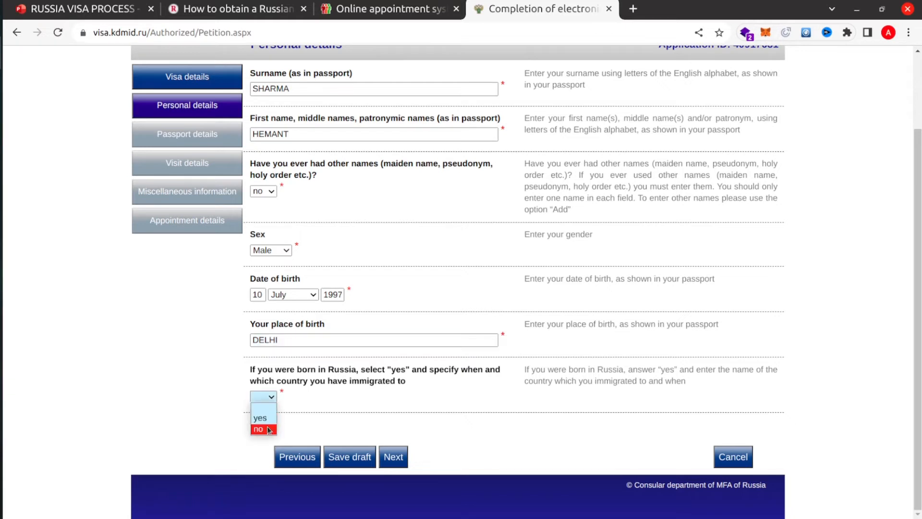
click(269, 430)
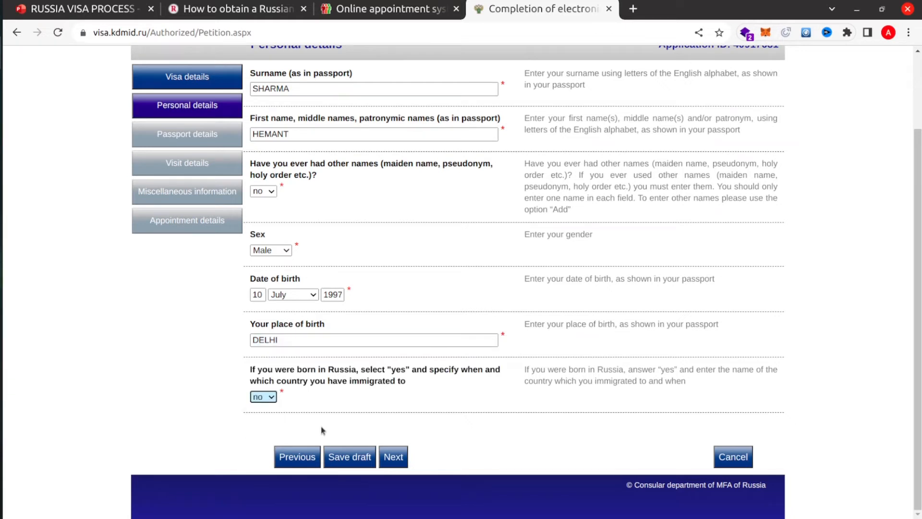
click(394, 459)
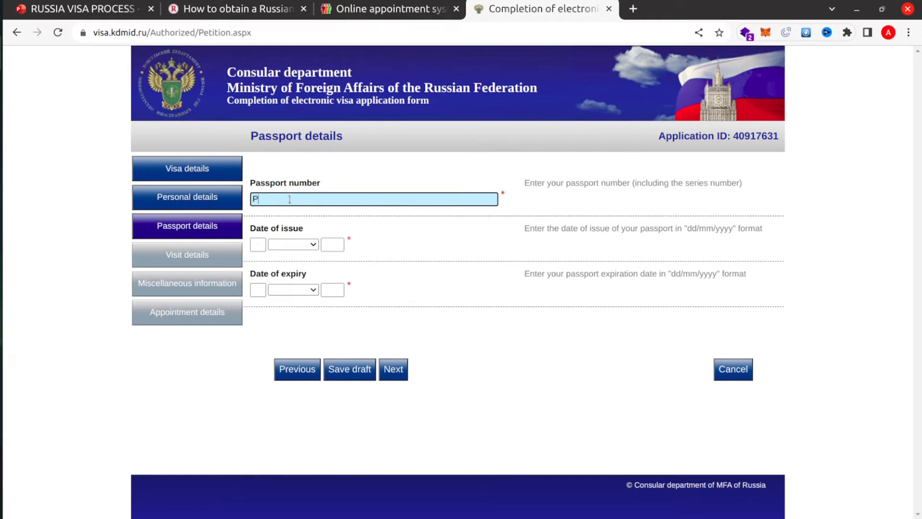
- Enter the passport number and an issue date of 1 January 2017
click(260, 245)
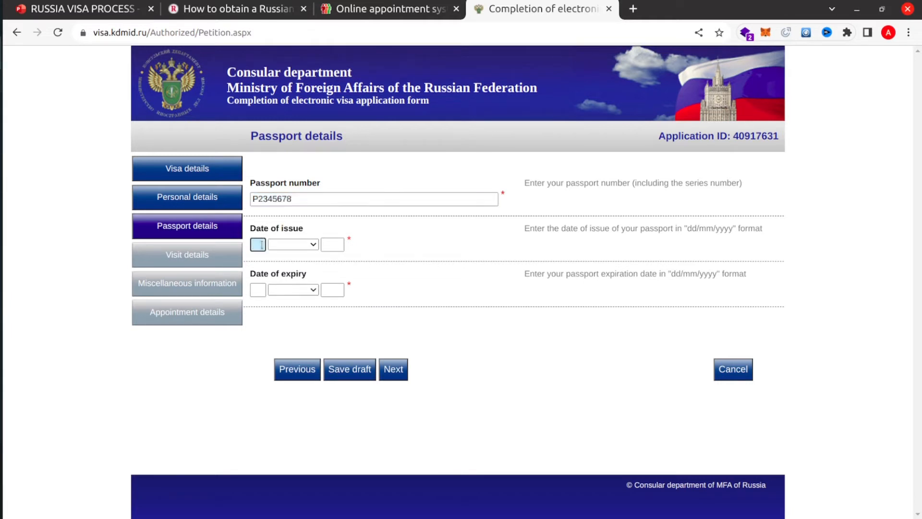
text(1)
click(291, 245)
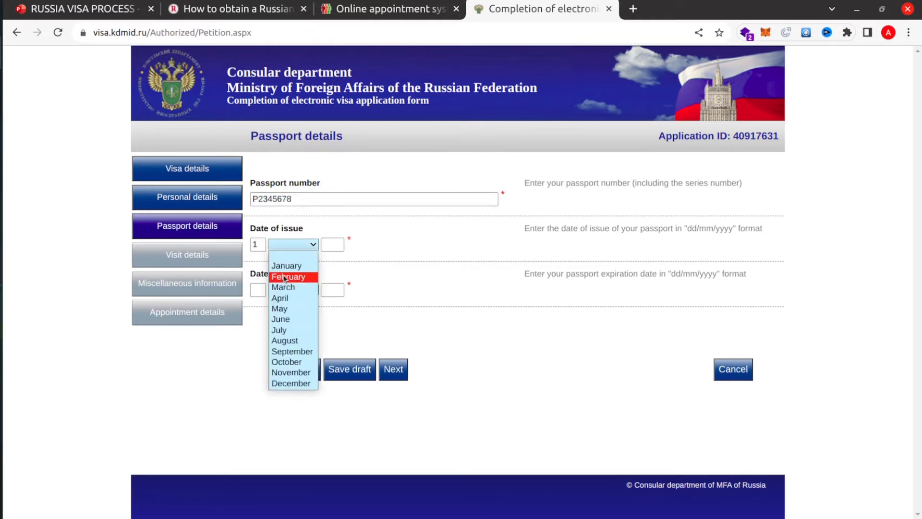
click(283, 266)
click(332, 245)
text(2)
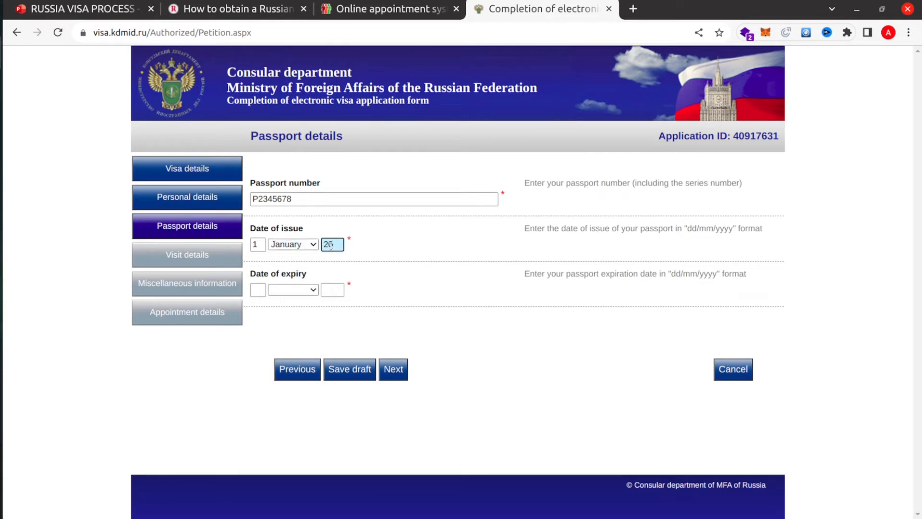
text(017)
- Set the passport expiry date to 1 January 2027 and continue to visit details
click(255, 290)
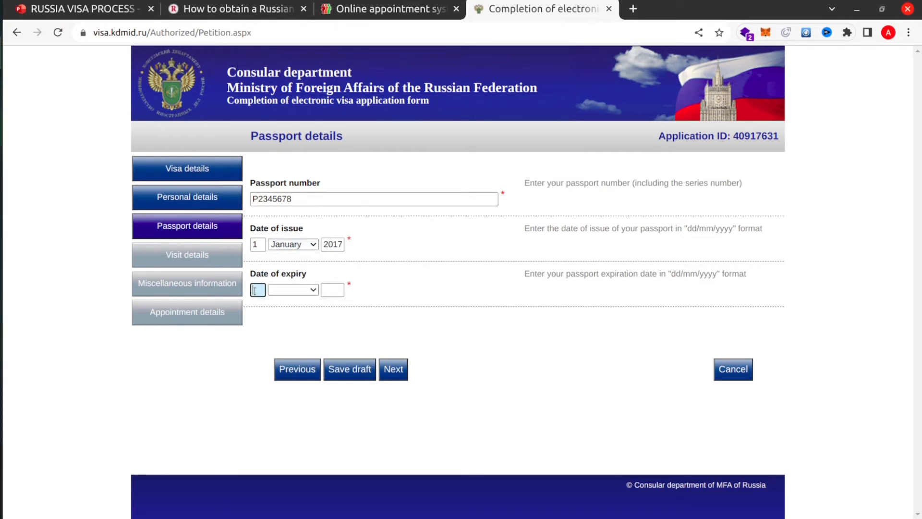
text(1)
click(286, 290)
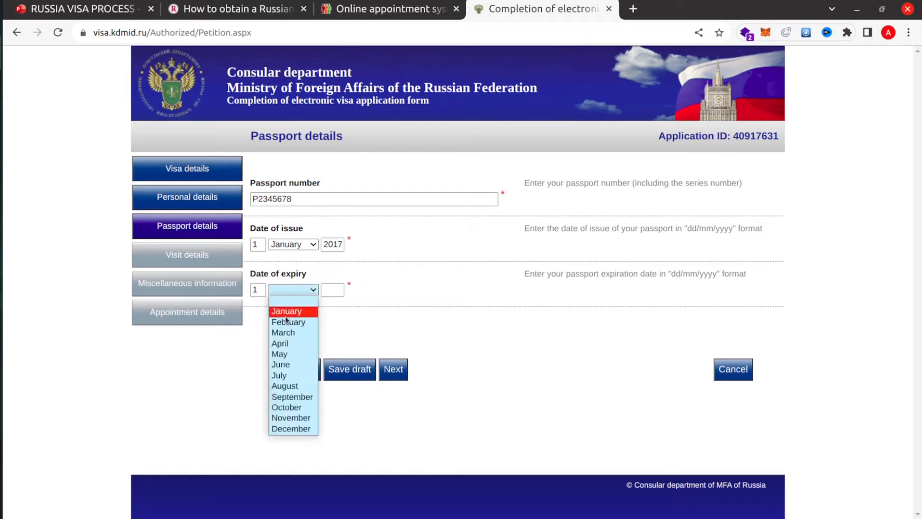
click(291, 311)
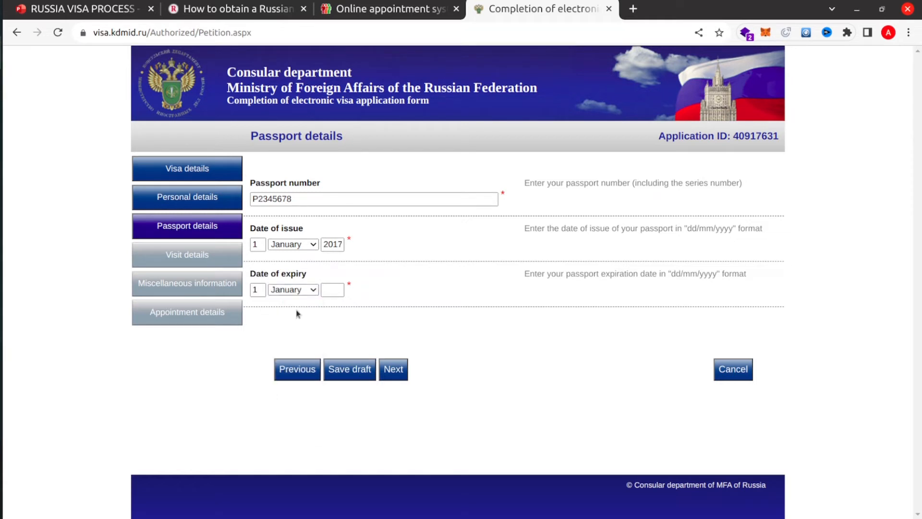
click(330, 289)
text(2027)
click(395, 371)
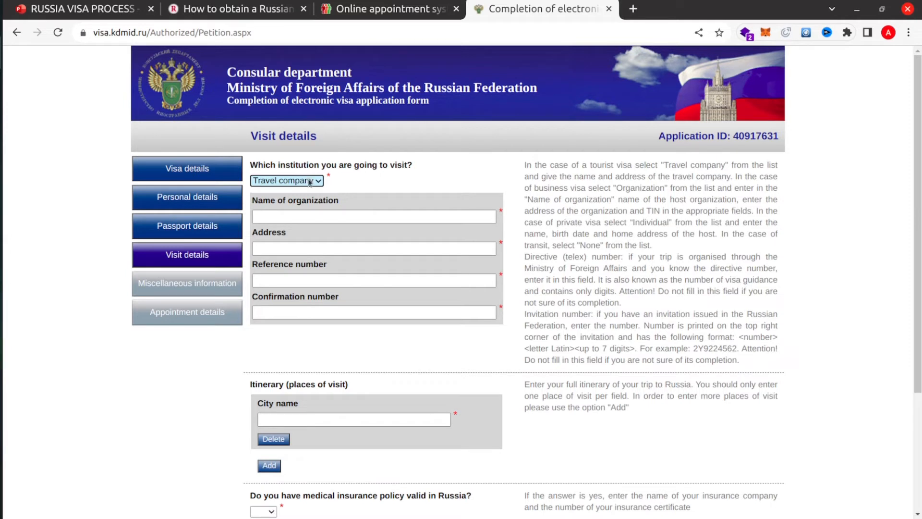
- Keep Travel company as the institution and name it RUSS TRAVEL AGENCY
click(310, 181)
click(301, 214)
click(283, 216)
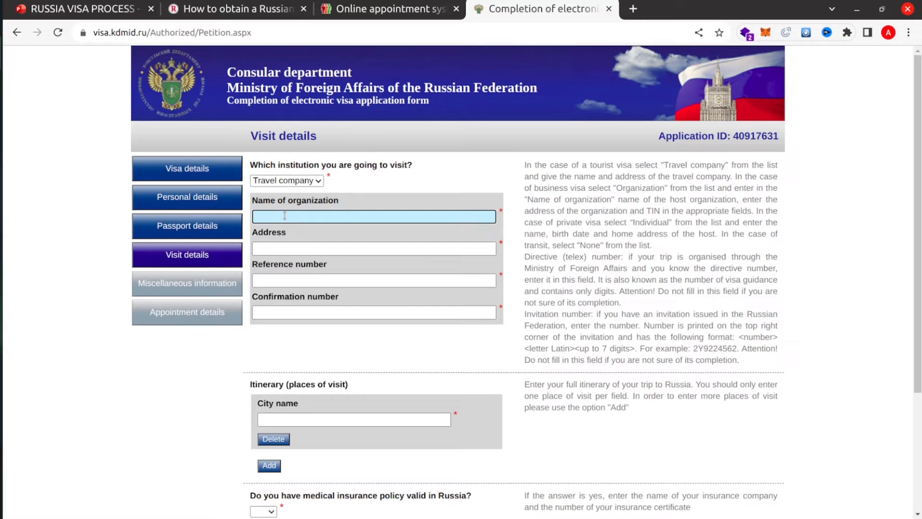
text(FREE)
key(BackSpace)
key(BackSpace)
key(BackSpace)
key(BackSpace)
key(BackSpace)
text(RUSS )
text(C)
text(TRA)
text(VELL)
key(BackSpace)
key(BackSpace)
text(L AGENCY)
key(BackSpace)
text(Y)
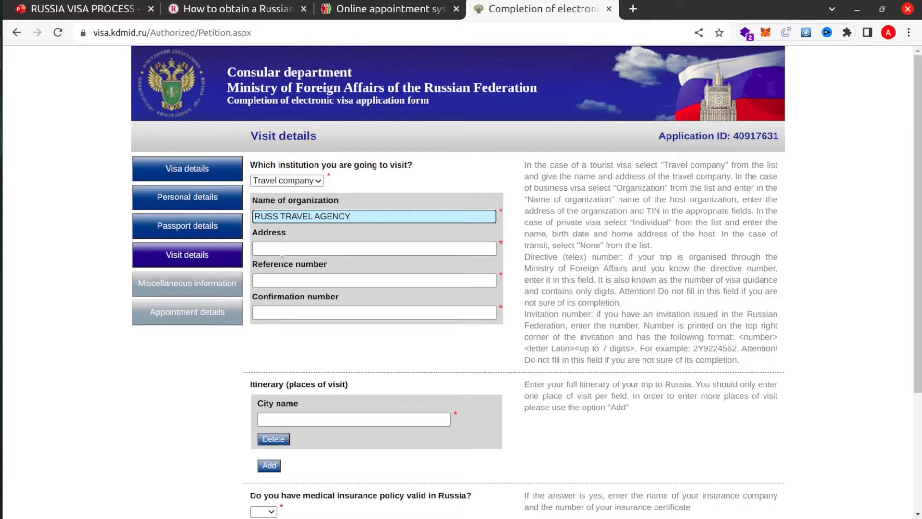
- Fill in the travel company's address, reference number and confirmation number
click(279, 248)
text(1/1)
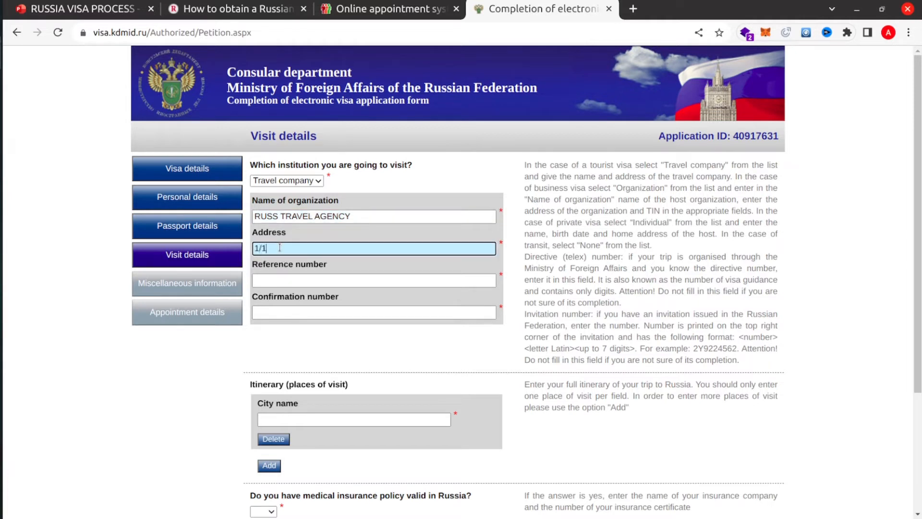
click(286, 280)
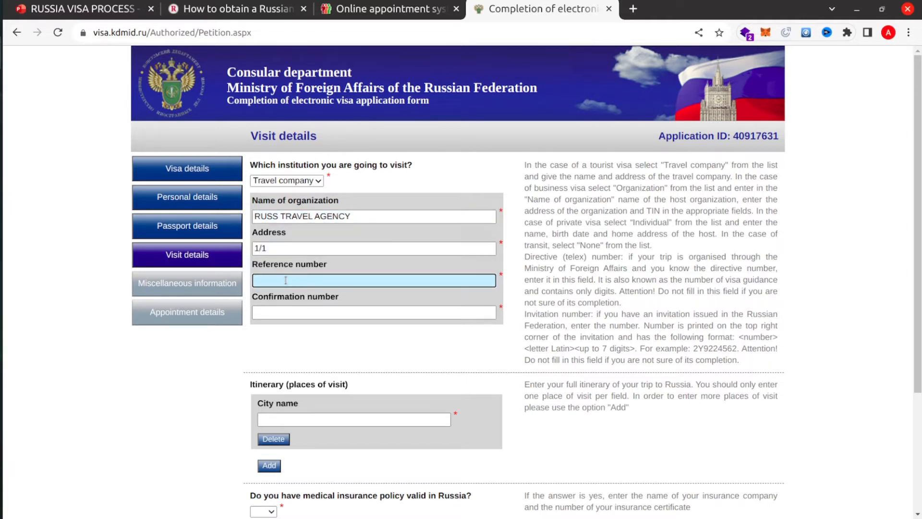
text(12345678)
click(305, 312)
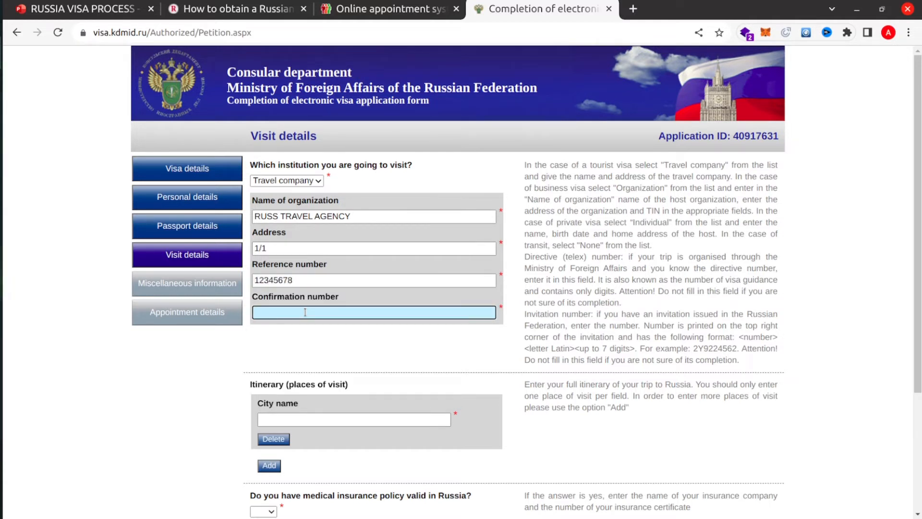
text(99995555)
click(296, 425)
- Add MOSCOW and VLADIVOSTOK as the itinerary cities
text(M)
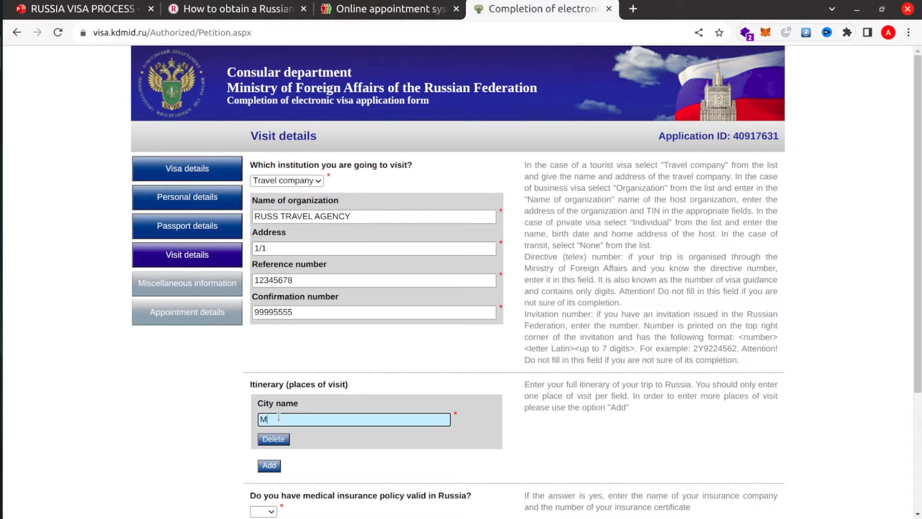
text(OS)
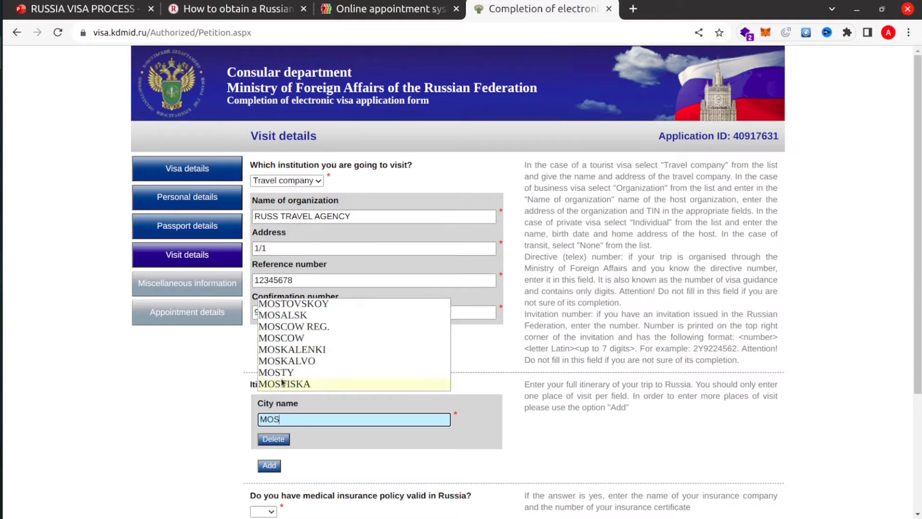
click(282, 337)
scroll(297, 408, down, 1)
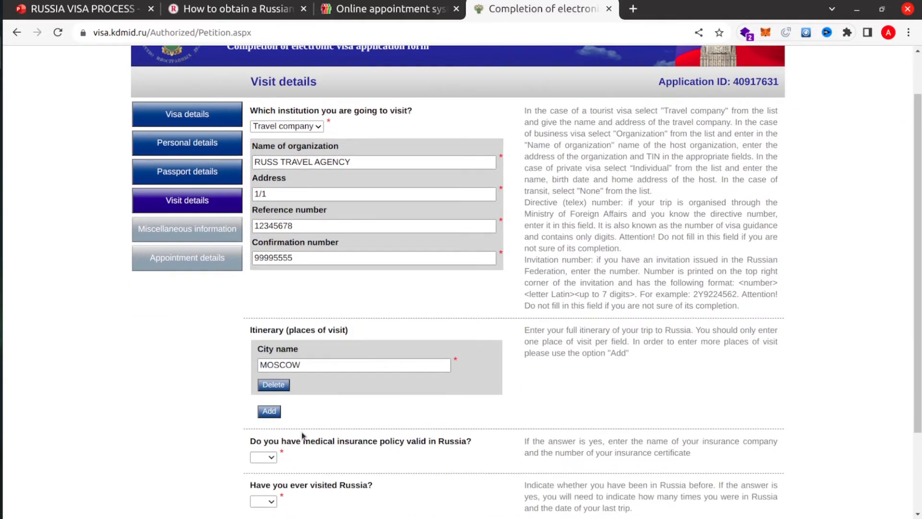
click(268, 412)
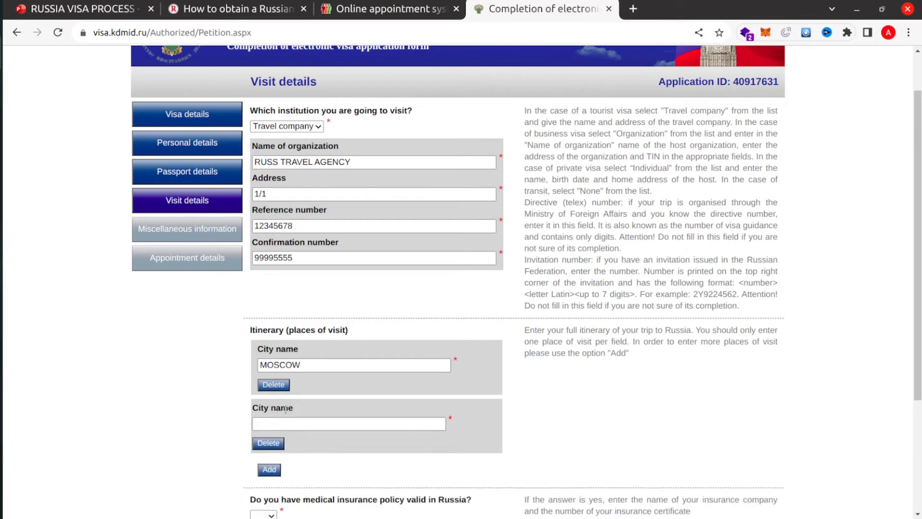
click(297, 424)
text(A)
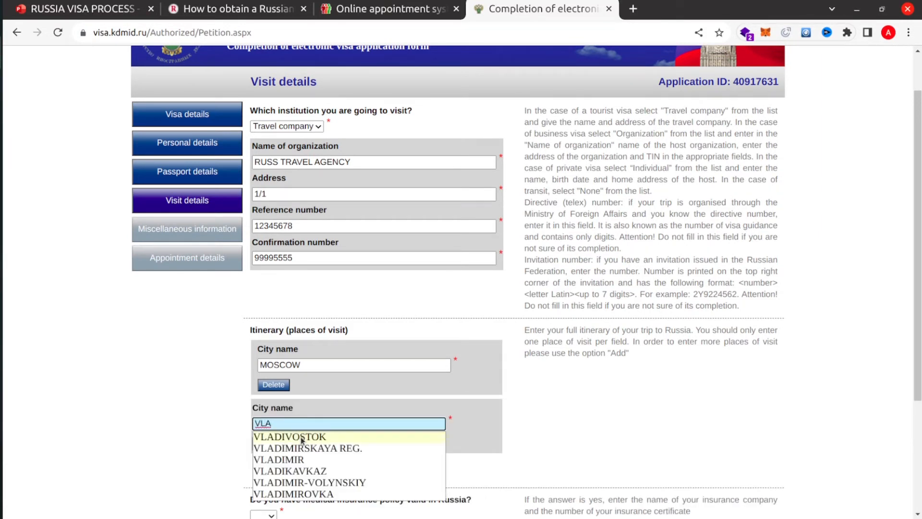
click(301, 437)
- Answer no to medical insurance and previous Russia visits, save the draft, and continue
scroll(303, 413, down, 3)
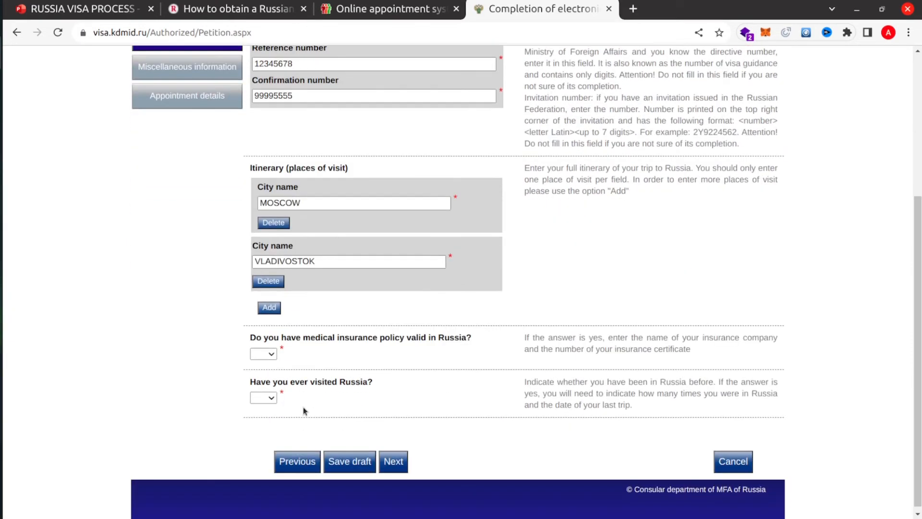
click(260, 355)
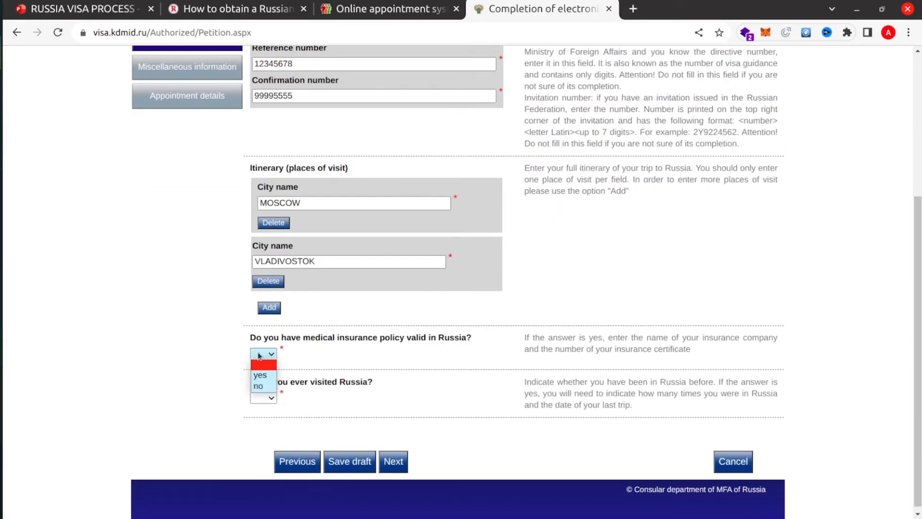
click(260, 386)
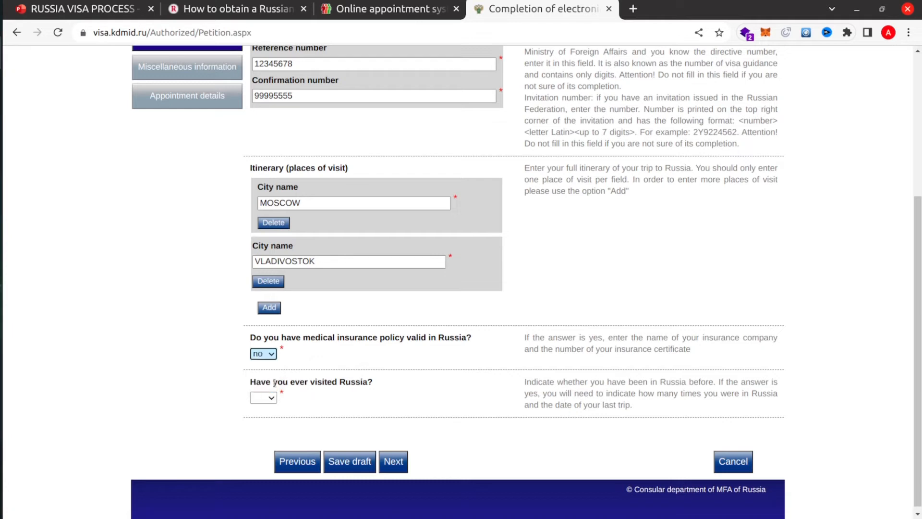
scroll(310, 334, down, 1)
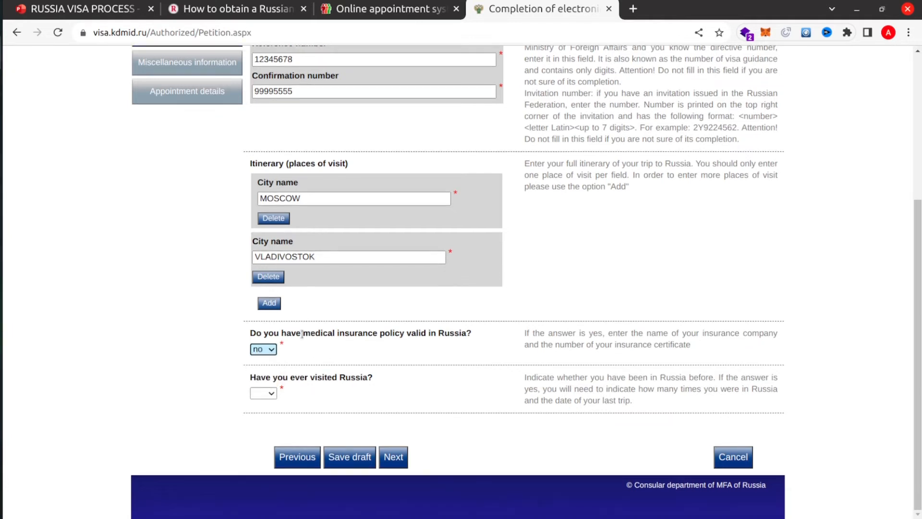
click(264, 397)
click(264, 425)
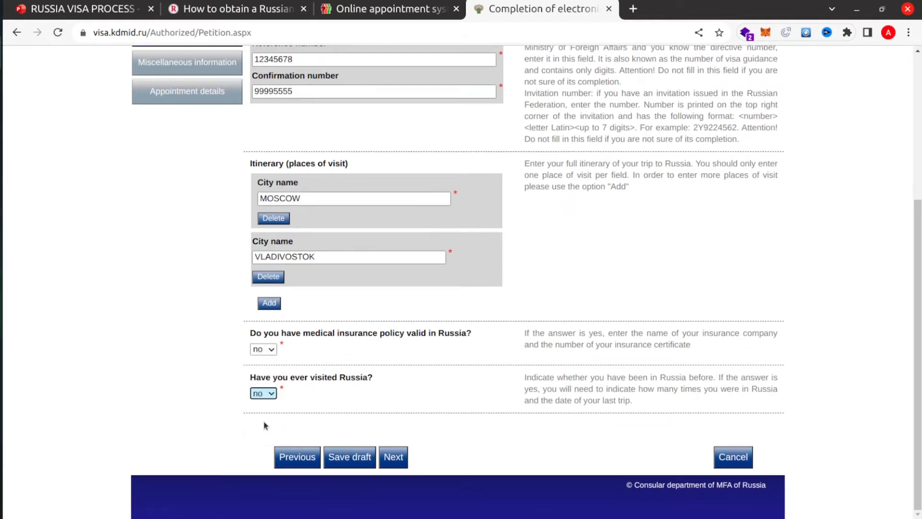
click(342, 462)
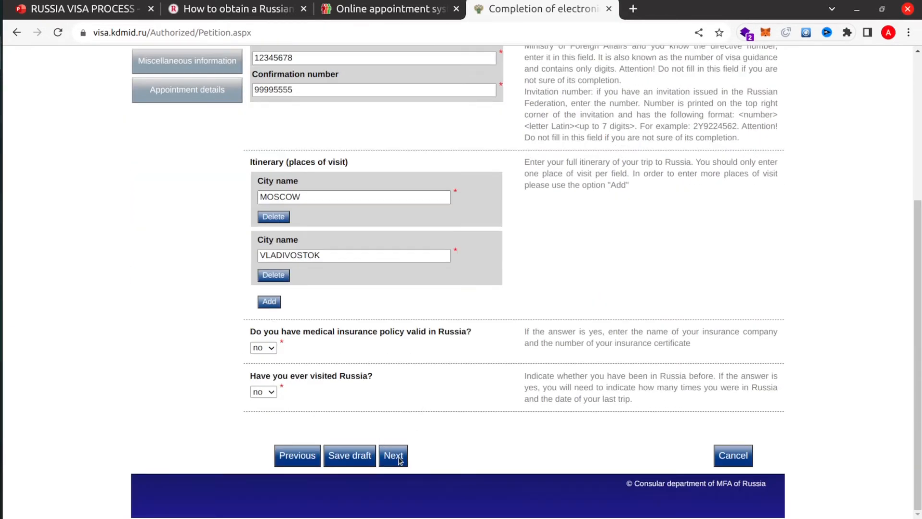
click(394, 456)
- Enter the applicant's permanent address on the Miscellaneous information page
click(339, 218)
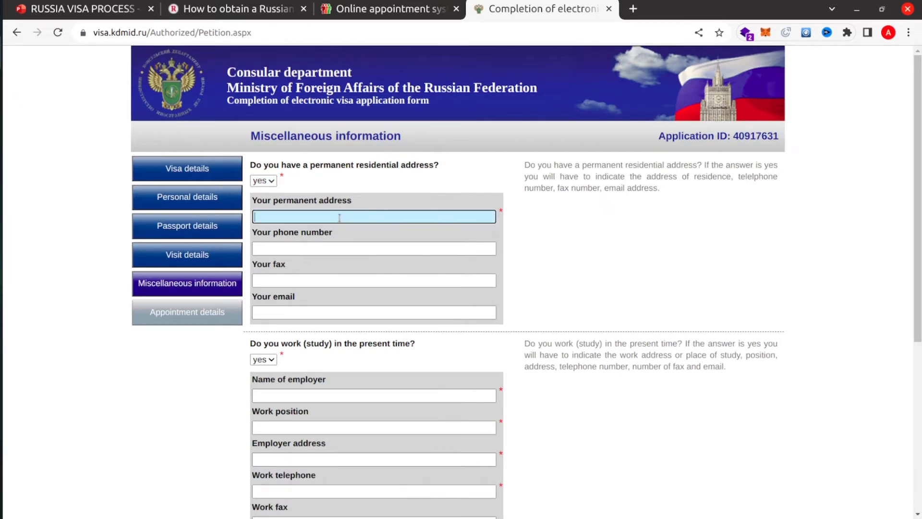
text(CHJA)
text(M)
text(NI )
text(CHOW)
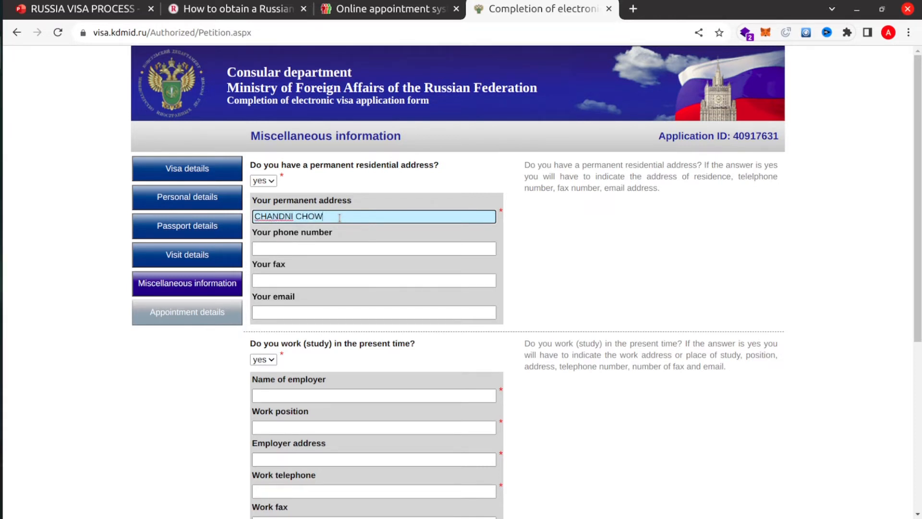
text(K DELHI)
scroll(322, 274, down, 2)
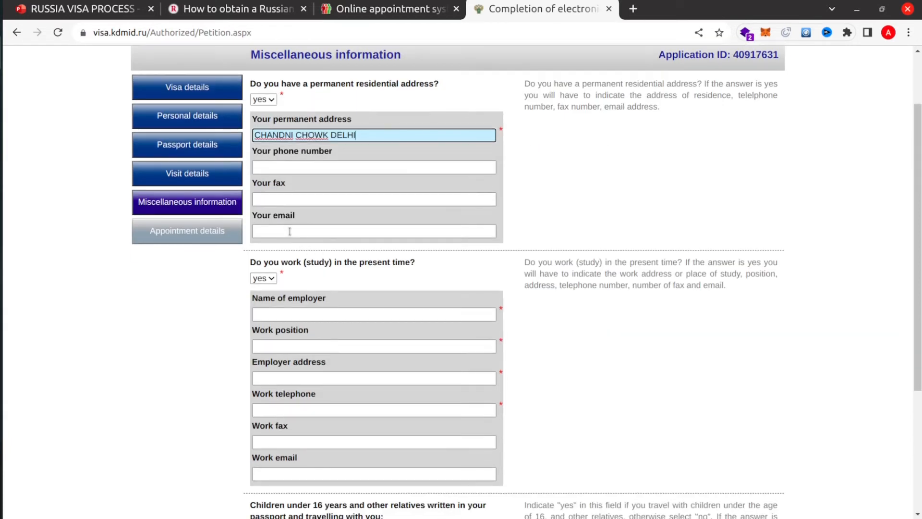
click(288, 230)
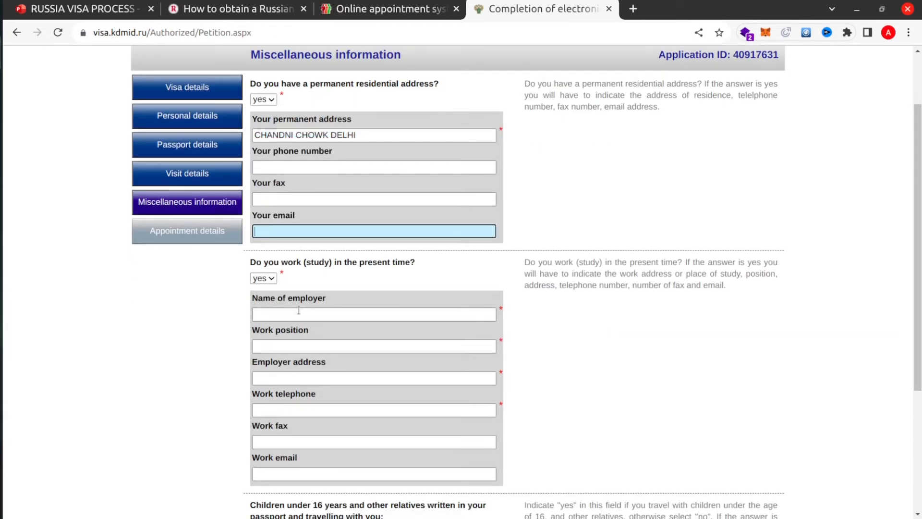
scroll(314, 262, down, 1)
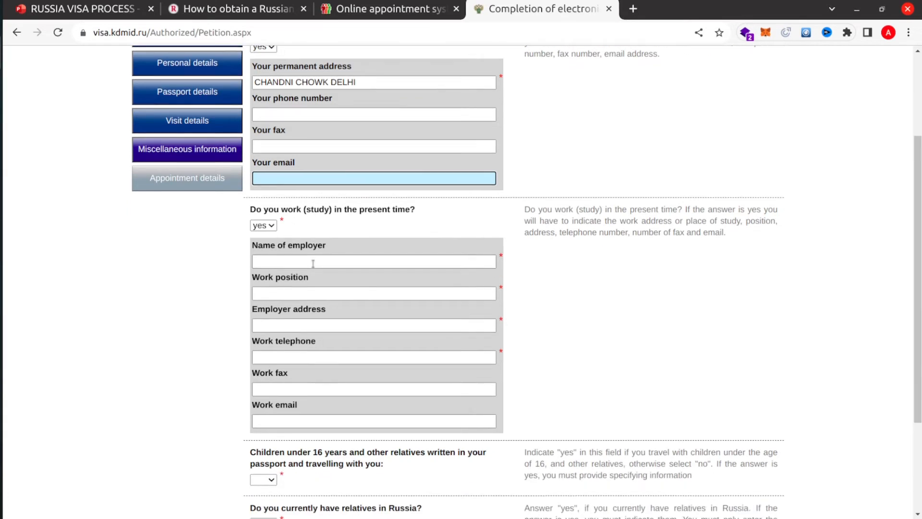
- Answer the currently working or studying question, switching from no back to yes
click(266, 225)
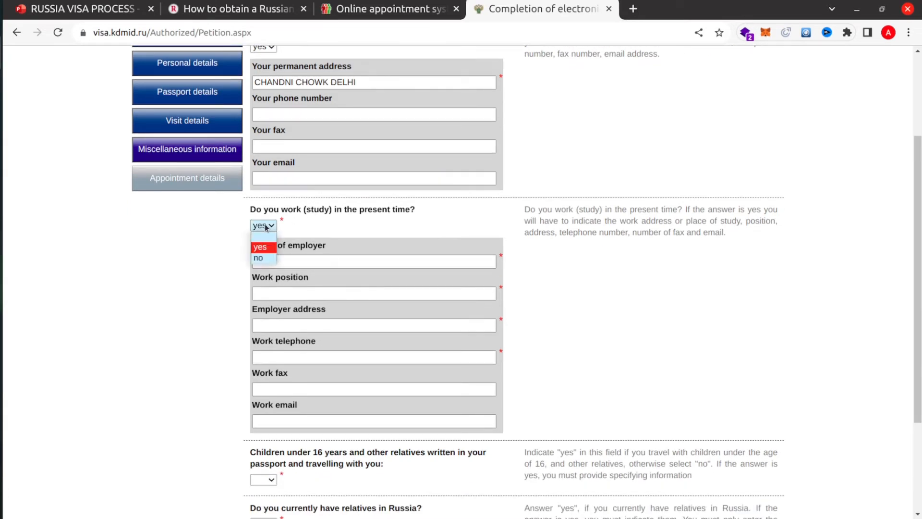
click(267, 258)
click(274, 278)
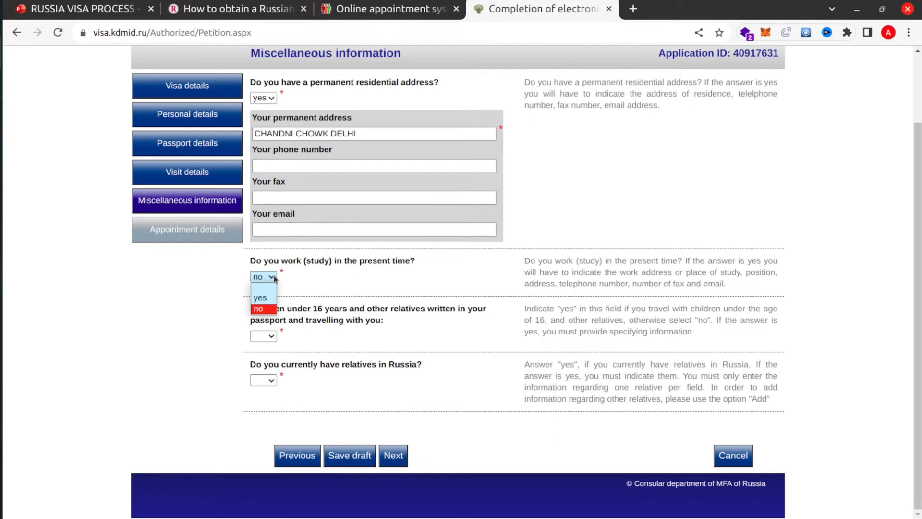
click(262, 299)
scroll(289, 254, down, 1)
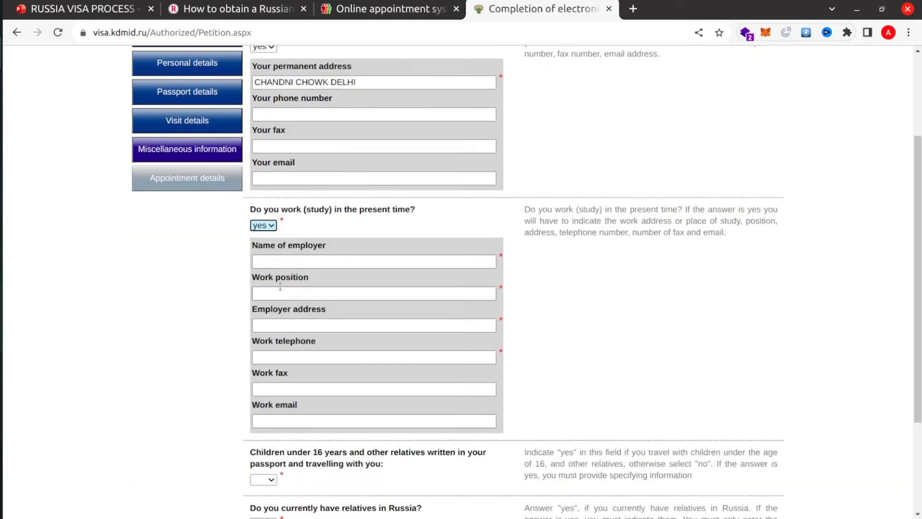
- Enter employer ABC TRADING, position CEO, the employer's address and the work phone number
click(294, 257)
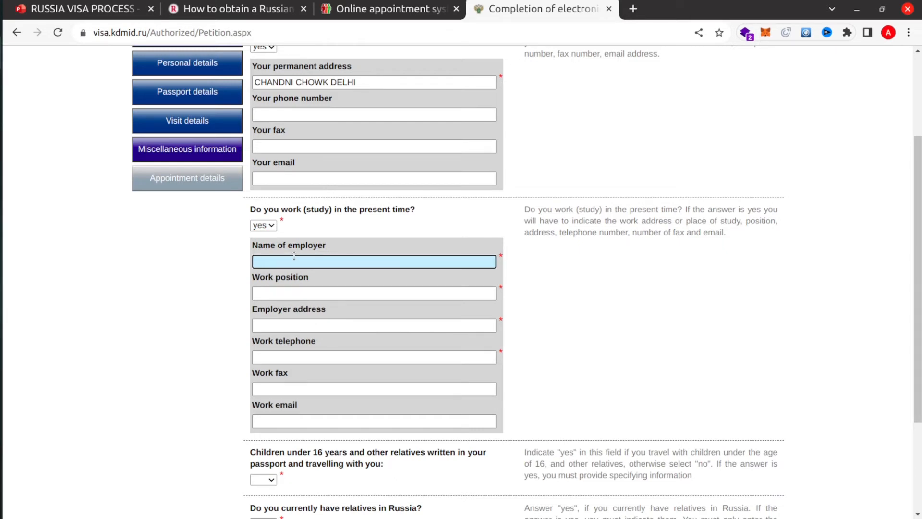
text(ABC TRADING CO)
click(299, 290)
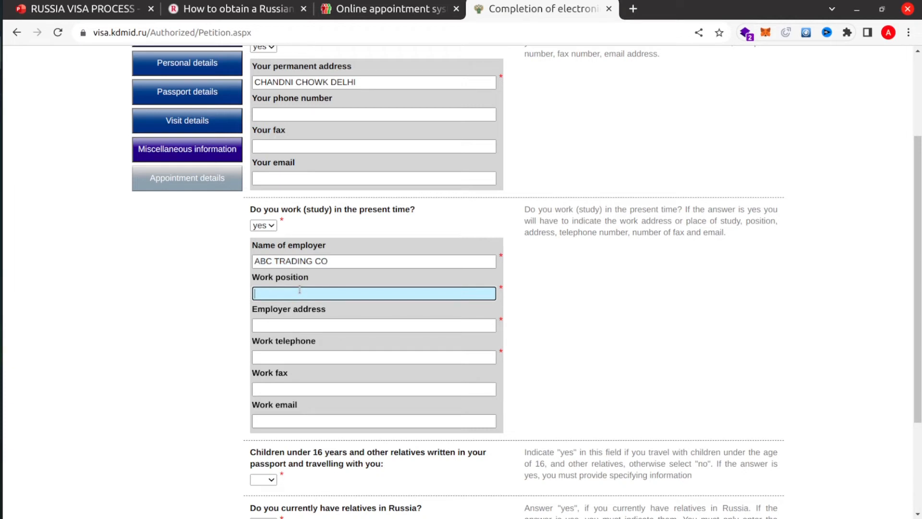
text(CM)
key(BackSpace)
key(BackSpace)
text(CEPO)
click(291, 324)
text(DWARK)
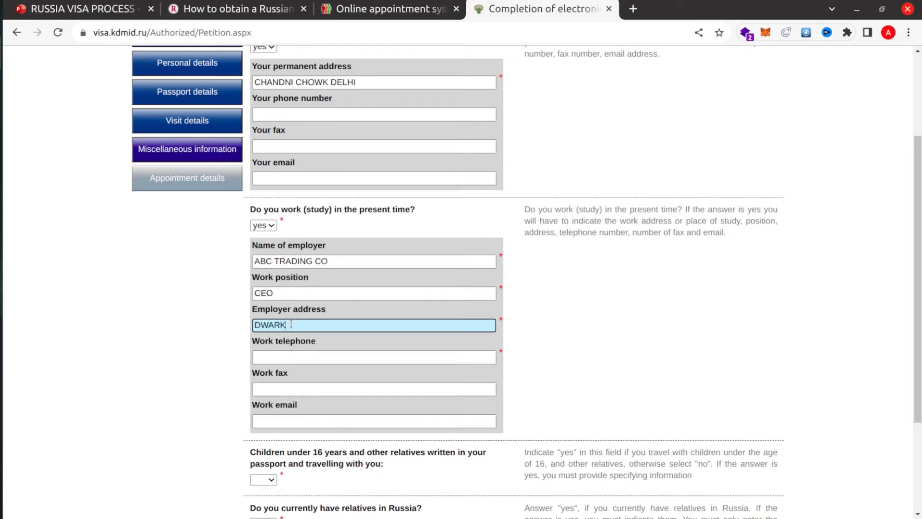
text(A DELGIHI)
click(291, 360)
text(2345678)
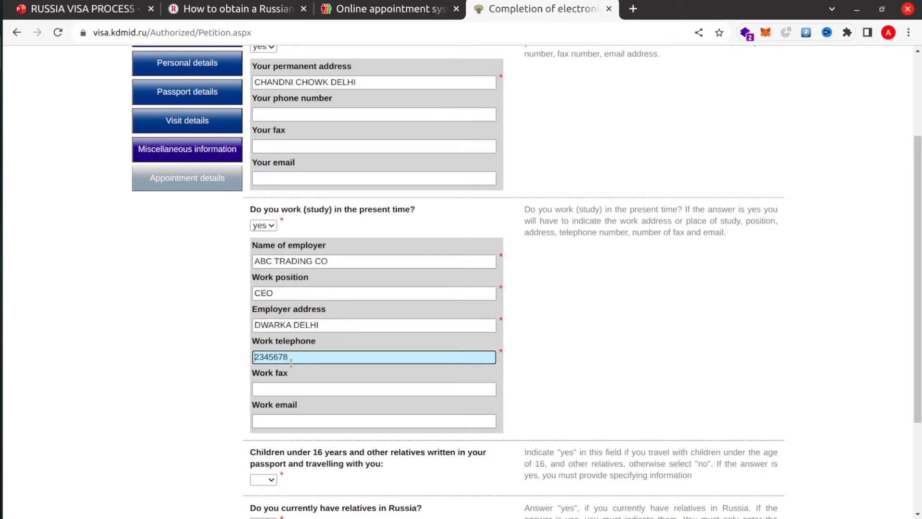
text(011)
- Answer no to travelling with children and to having relatives in Russia
scroll(290, 386, down, 3)
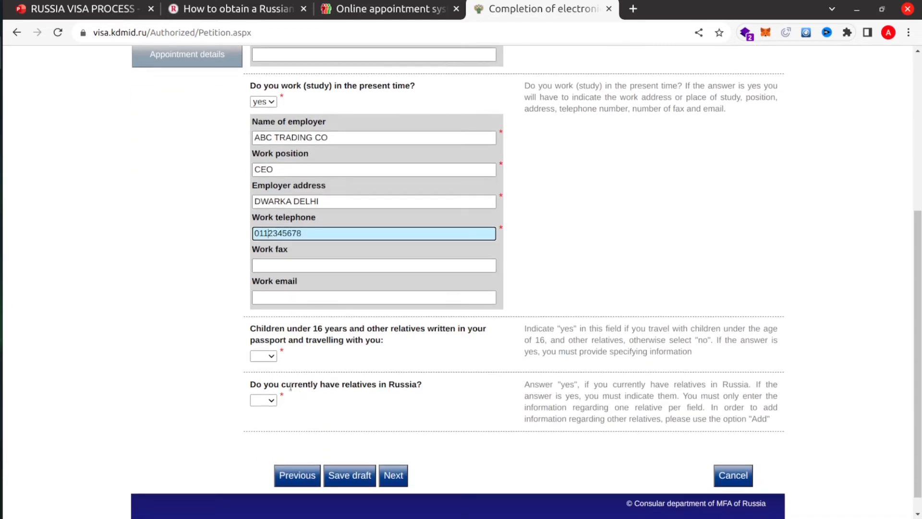
click(271, 356)
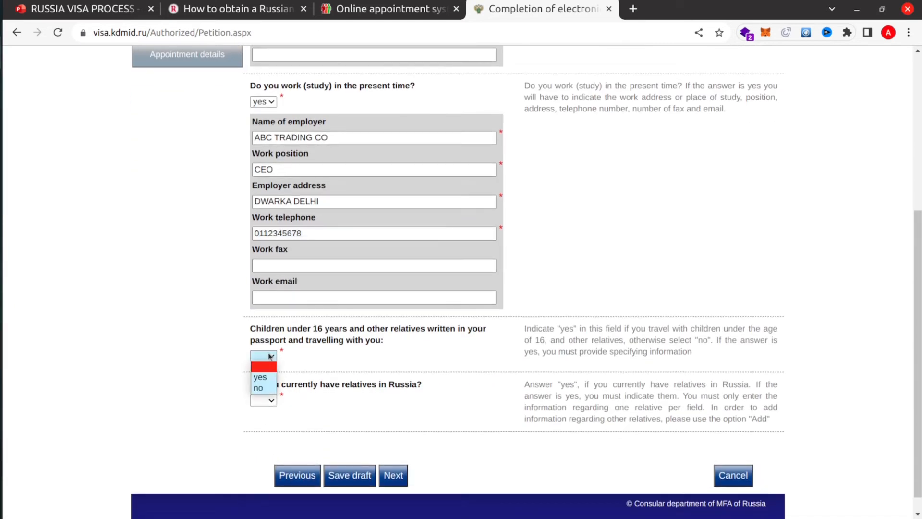
click(265, 389)
click(271, 402)
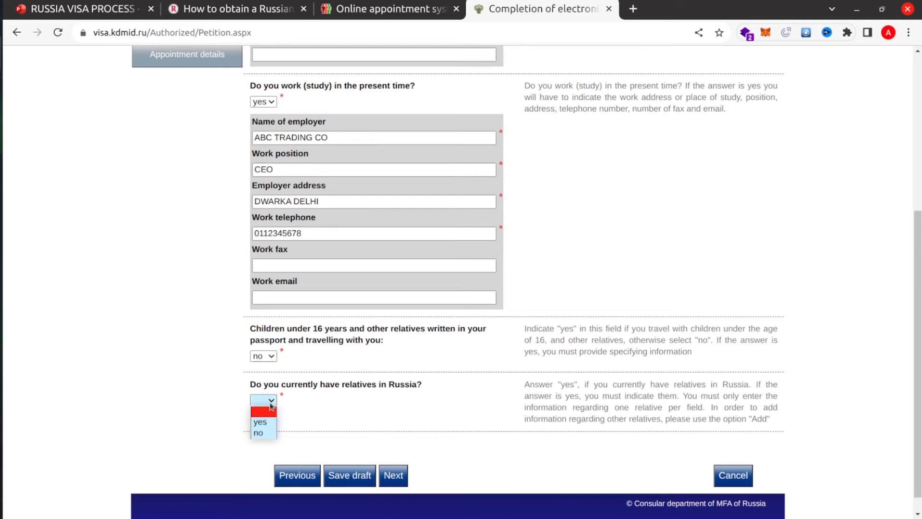
click(269, 434)
scroll(305, 429, down, 1)
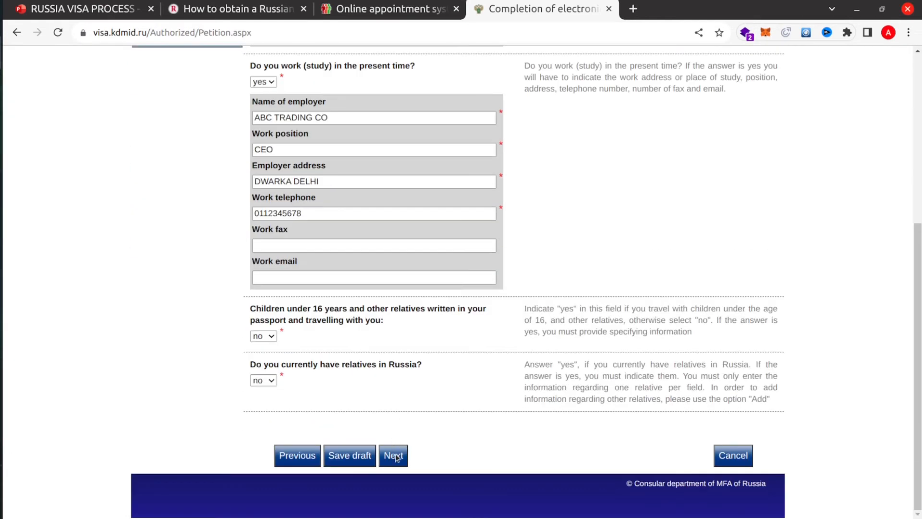
- Pick Russian Visa Centre (New Delhi) as the application location and open the application summary
click(394, 455)
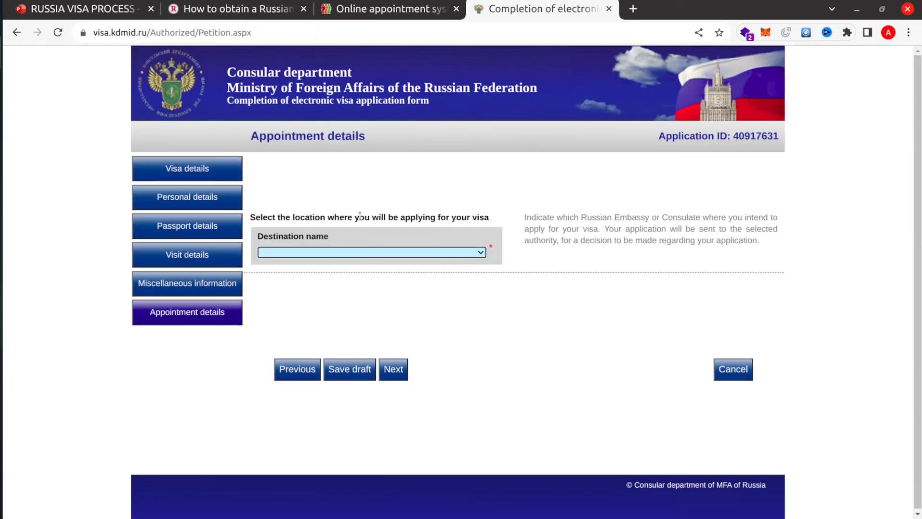
click(335, 252)
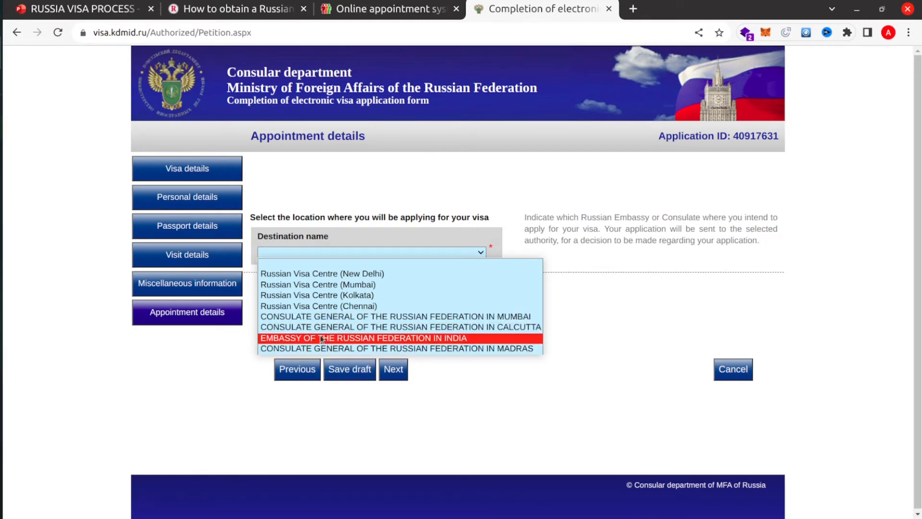
click(312, 278)
click(392, 376)
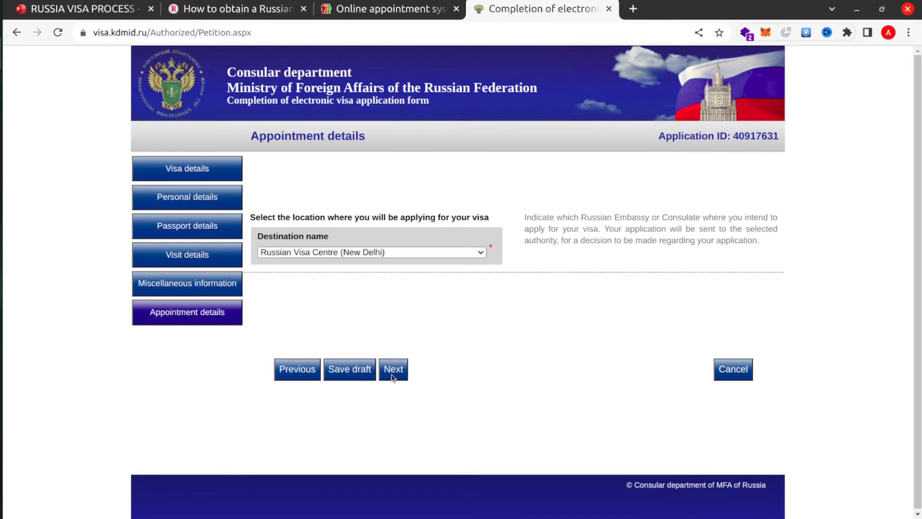
scroll(382, 326, down, 20)
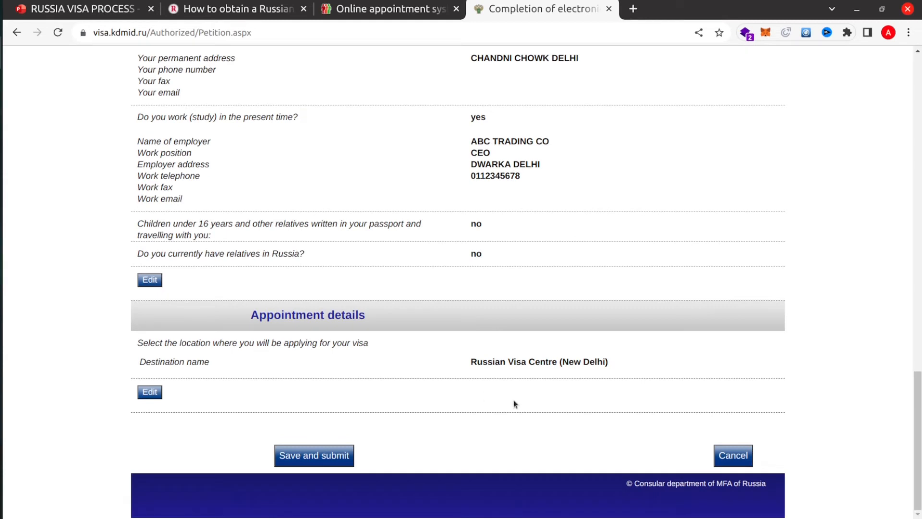
- Submit the visa application and review the completion confirmation page
click(315, 454)
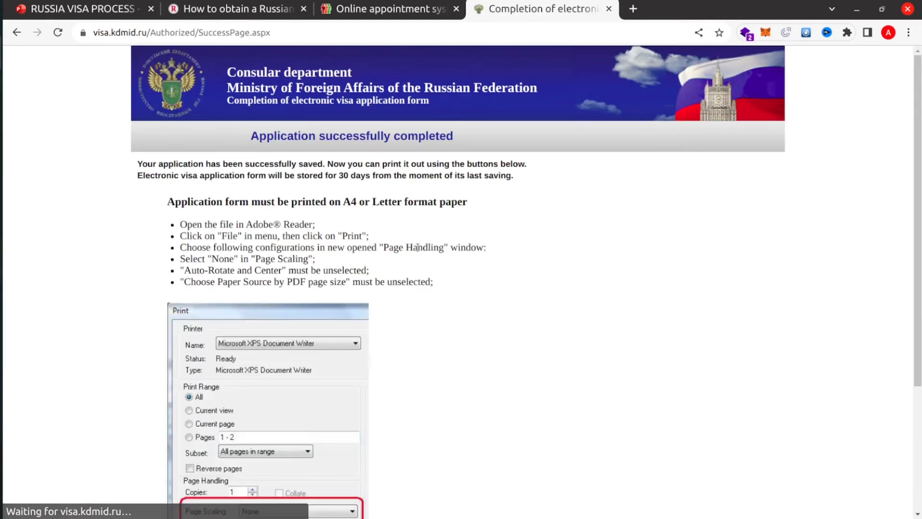
scroll(417, 247, down, 5)
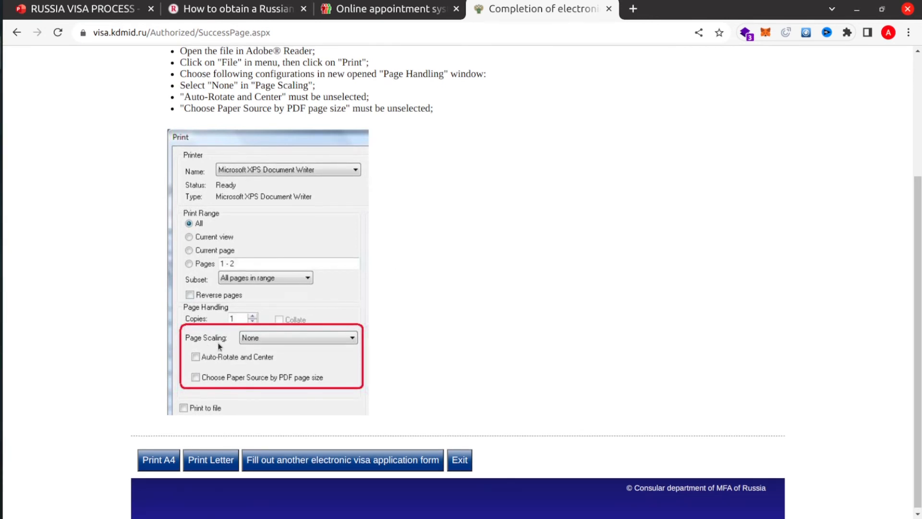
scroll(215, 344, up, 2)
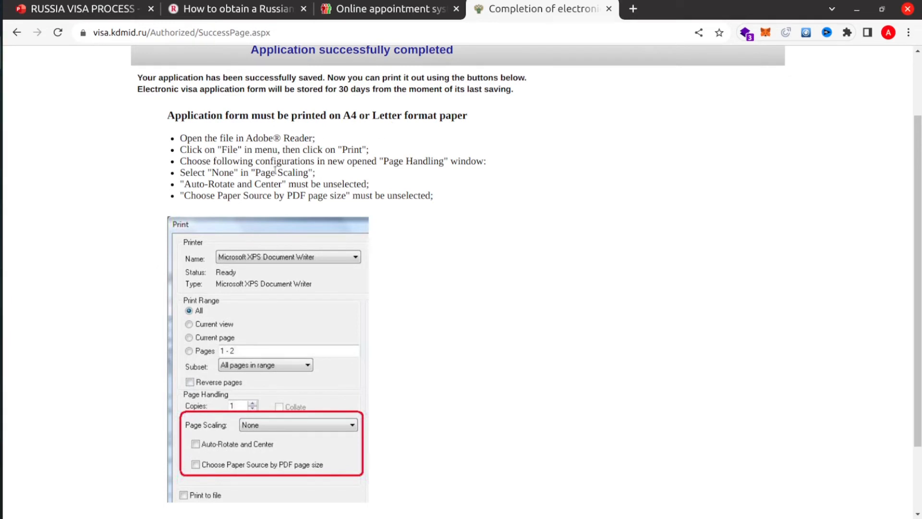
scroll(259, 176, down, 2)
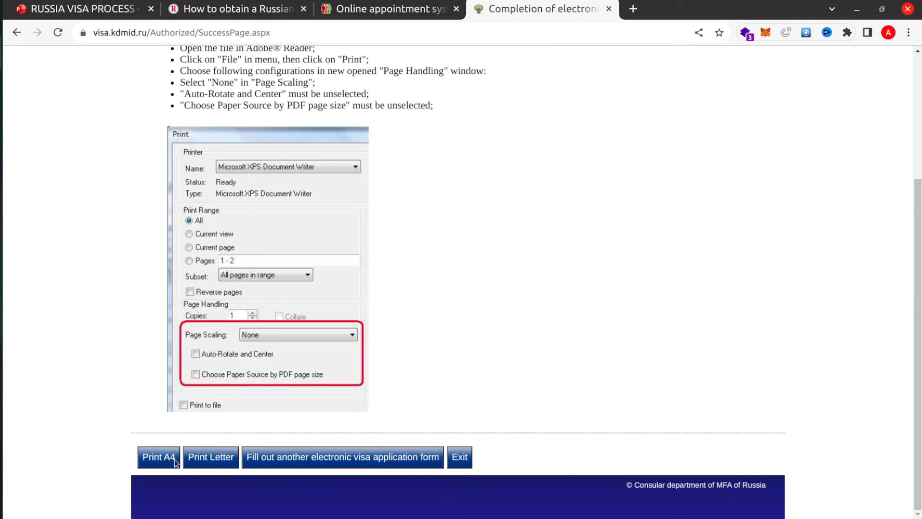
scroll(298, 406, up, 4)
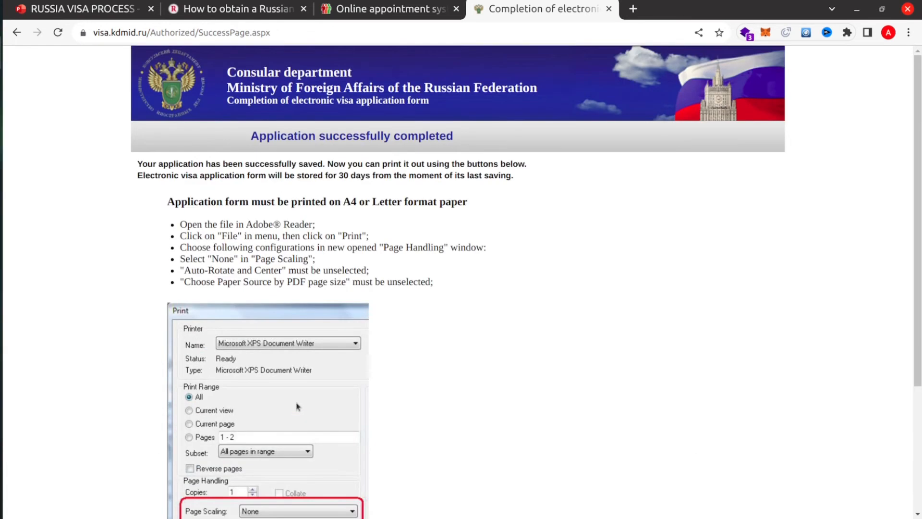
scroll(297, 406, down, 1)
scroll(298, 407, down, 3)
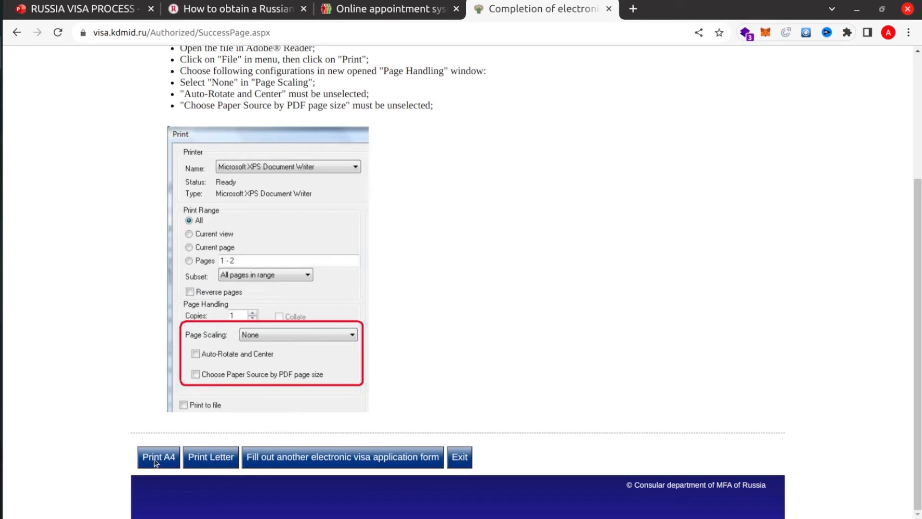
- Download the application form as A4 and Letter PDFs and open the downloaded PDF
click(155, 459)
click(212, 457)
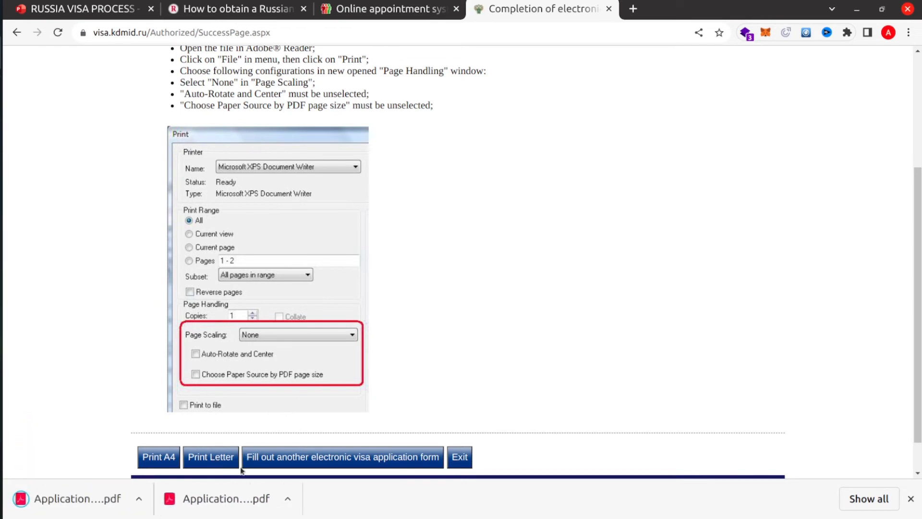
click(225, 500)
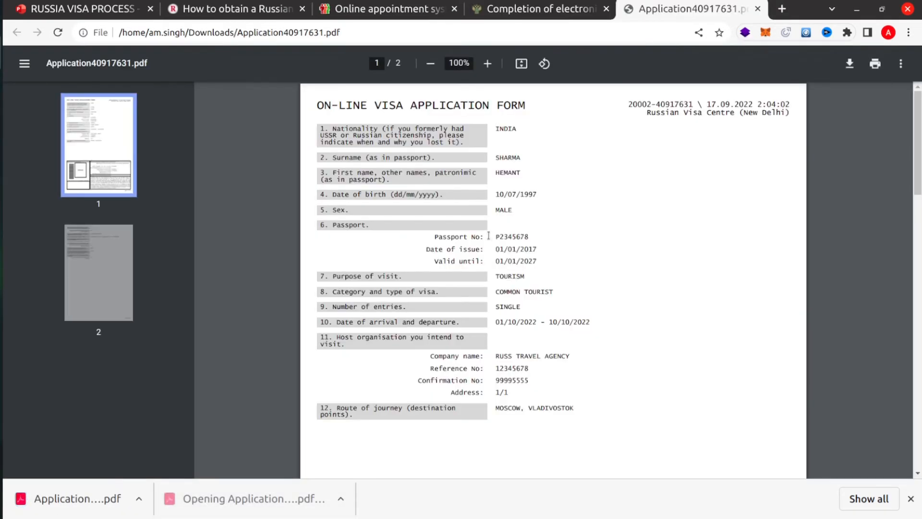
scroll(474, 239, down, 15)
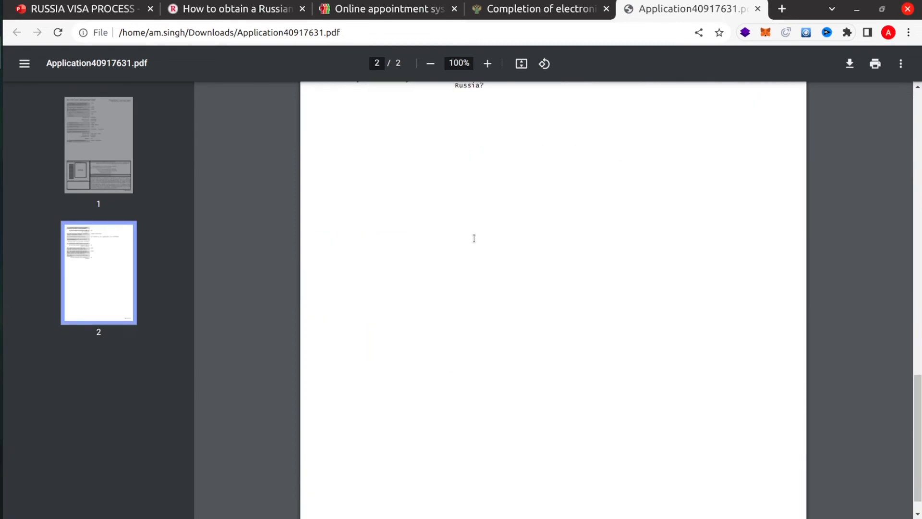
click(101, 154)
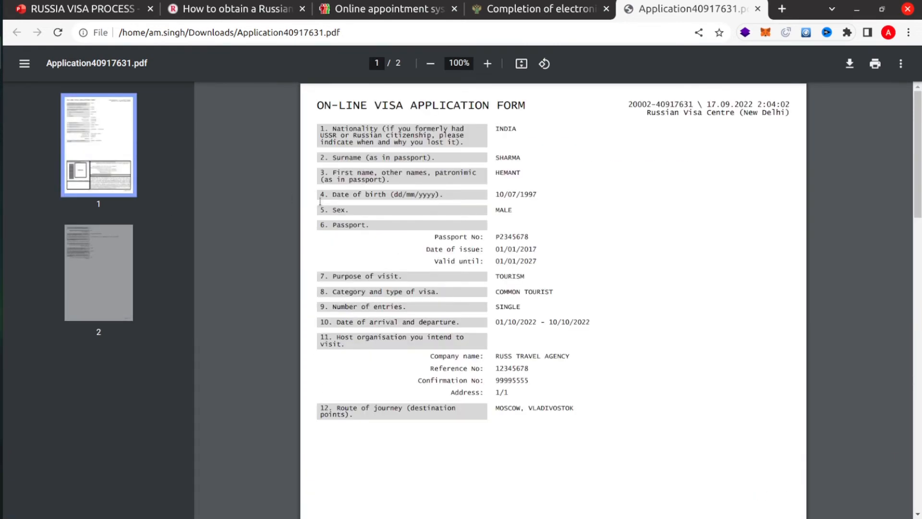
scroll(490, 270, down, 10)
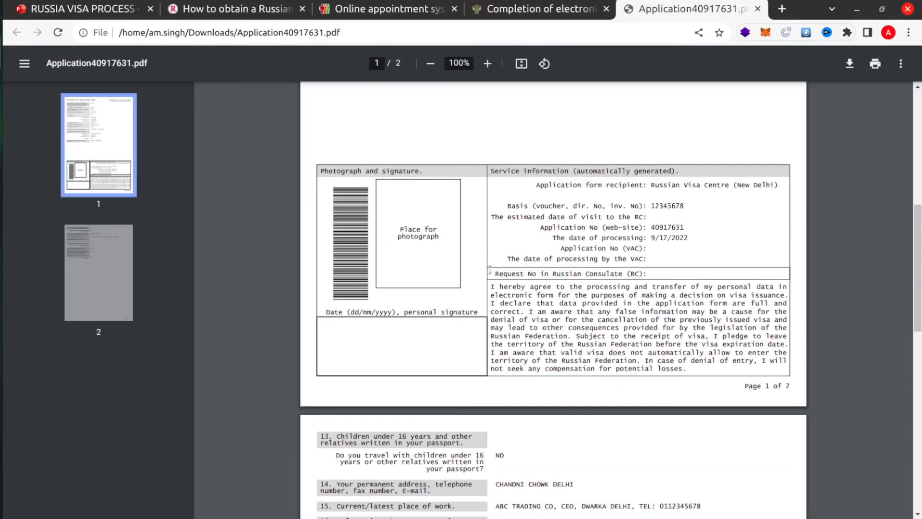
scroll(490, 270, down, 8)
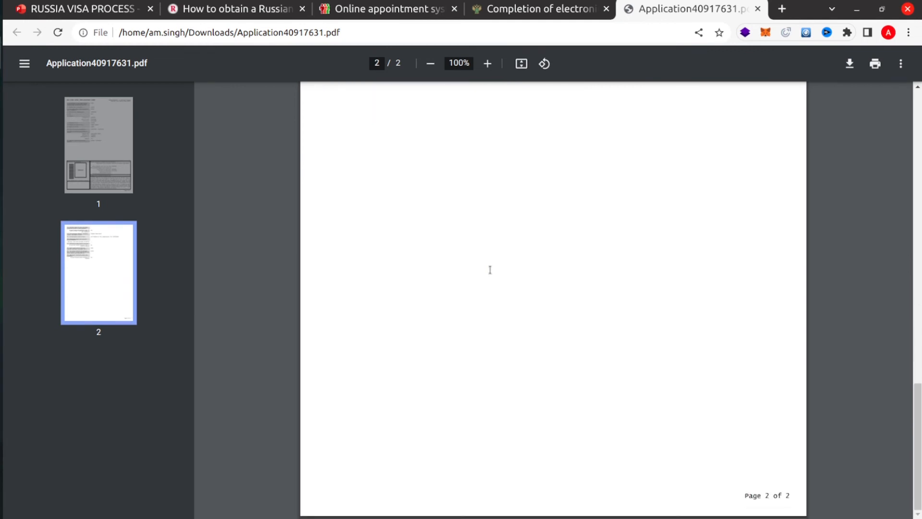
scroll(490, 270, up, 18)
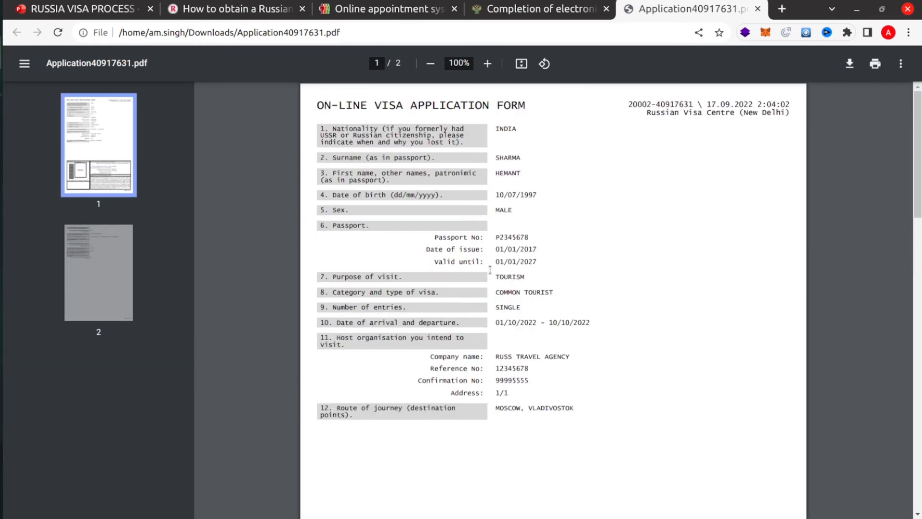
scroll(490, 270, down, 8)
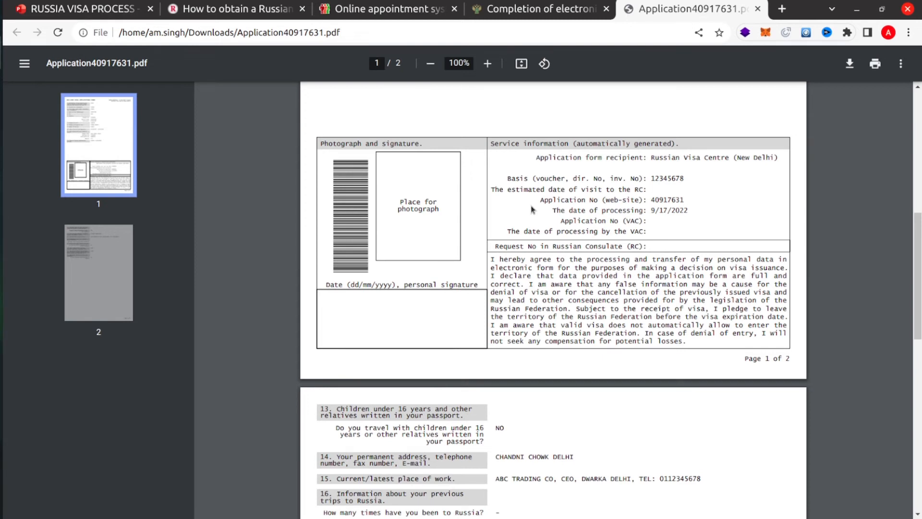
- Return to the RUSSIA VISA PROCESS presentation and click into the DOCUMENTS slide's text box
click(258, 15)
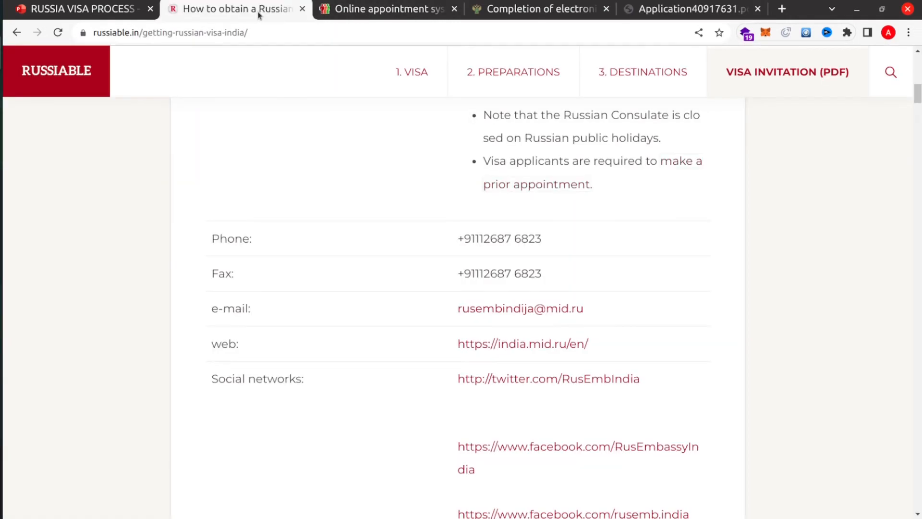
click(95, 10)
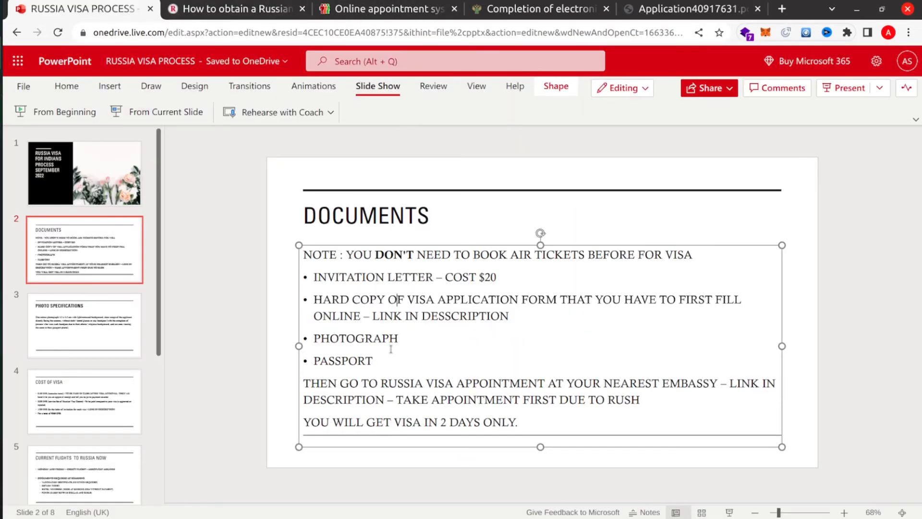
click(408, 338)
click(479, 383)
- Go to the embassy's online appointment page and begin an Initial appointment
click(531, 14)
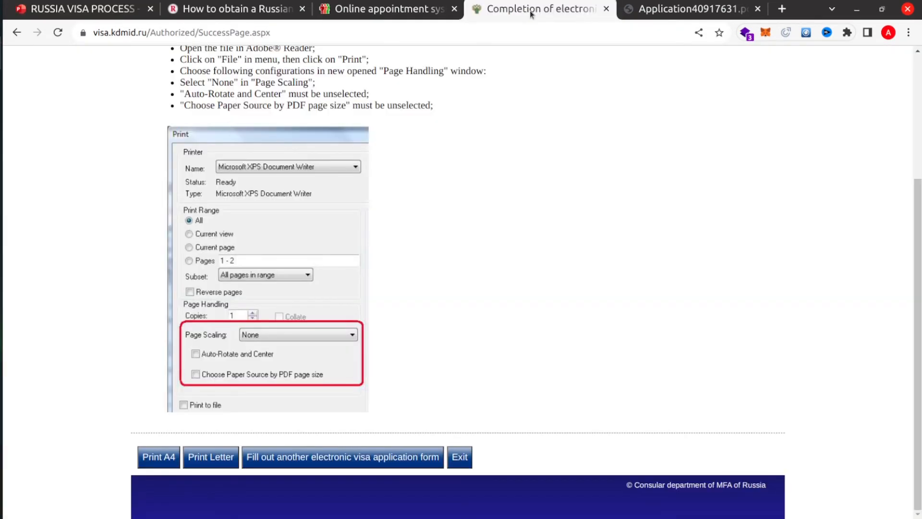
click(418, 14)
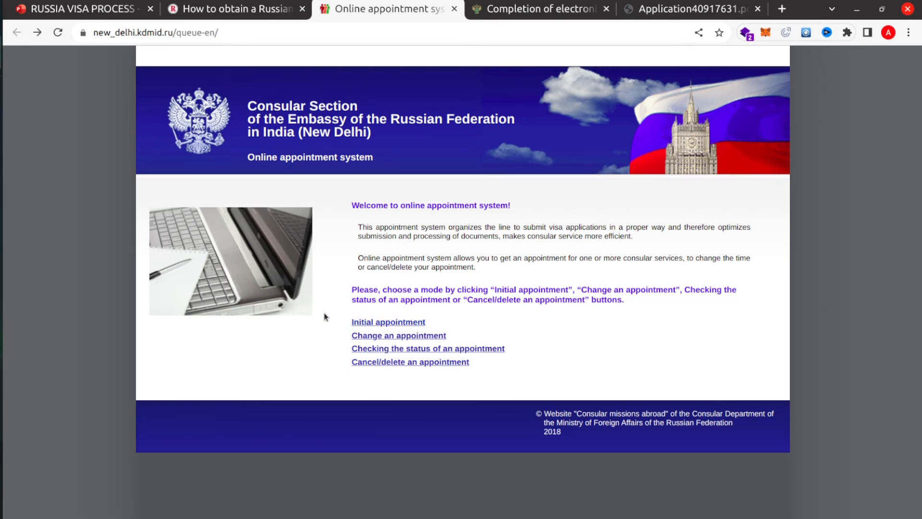
click(374, 322)
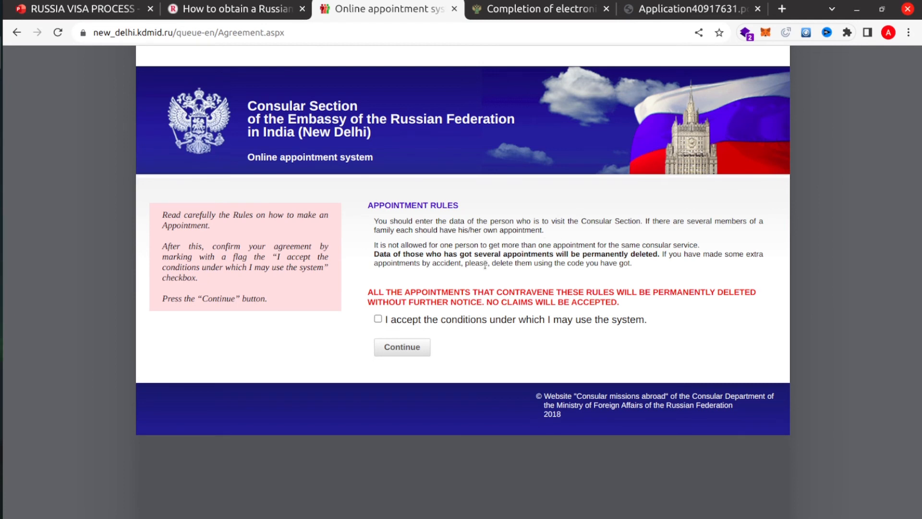
- Accept the usage conditions, continue, and enter the applicant's surname and given name
click(378, 319)
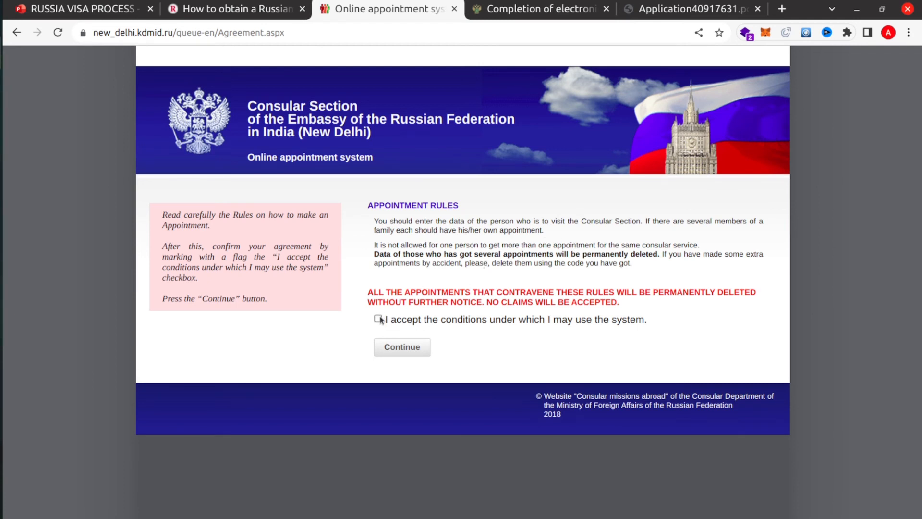
click(407, 348)
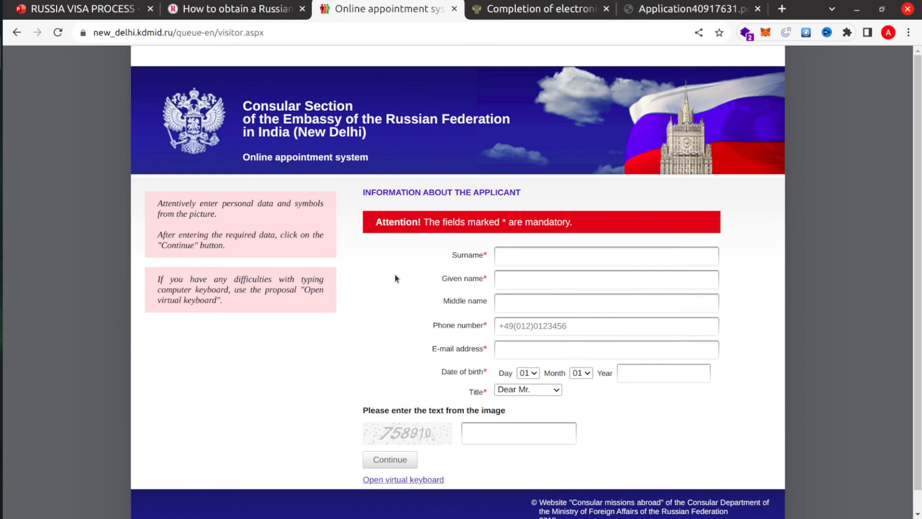
click(512, 262)
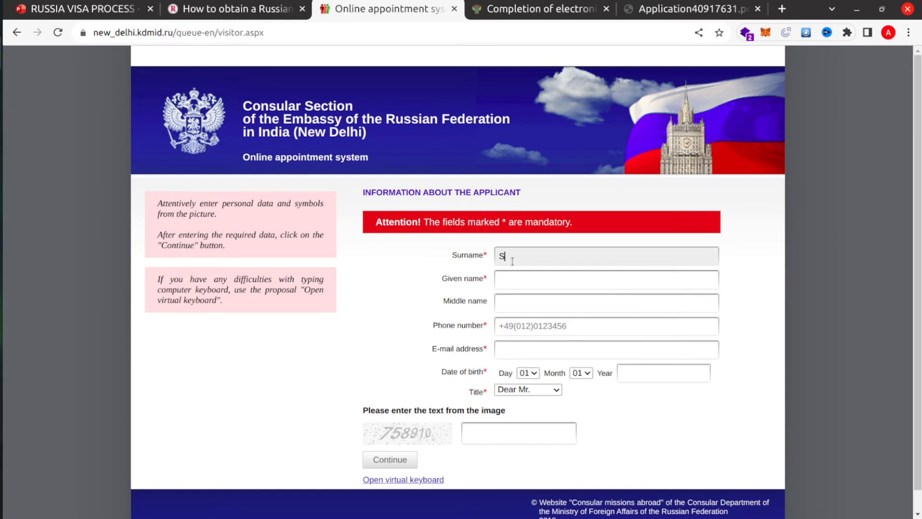
click(503, 280)
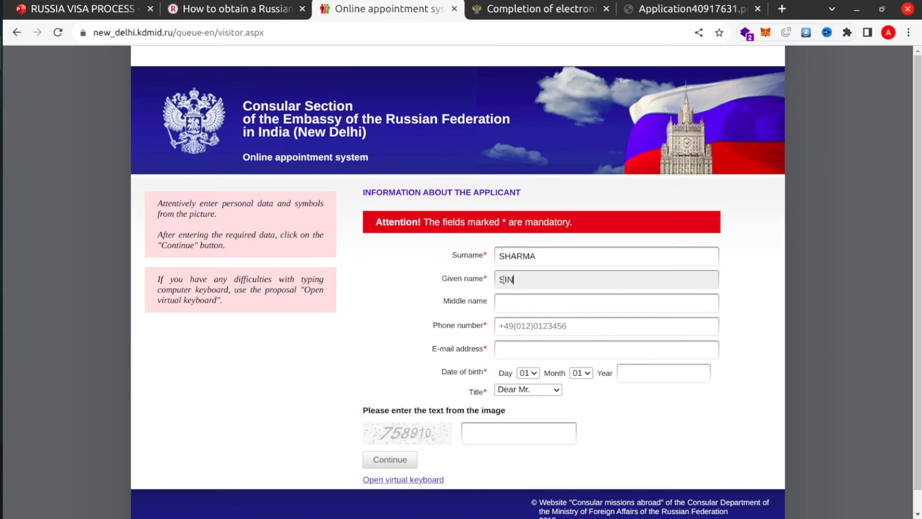
- Fill in the applicant's phone number with its country code and e-mail address
click(549, 329)
text(1234)
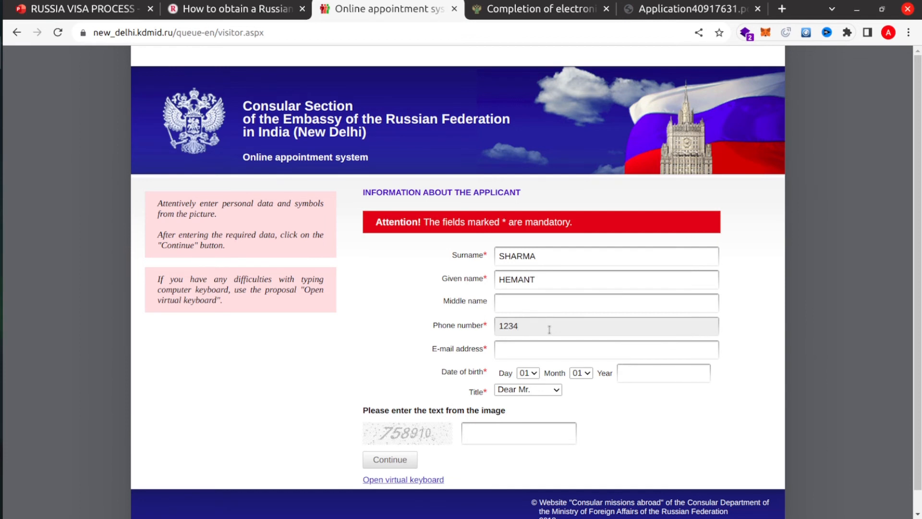
text(5678)
key(Home)
text(+91)
click(522, 347)
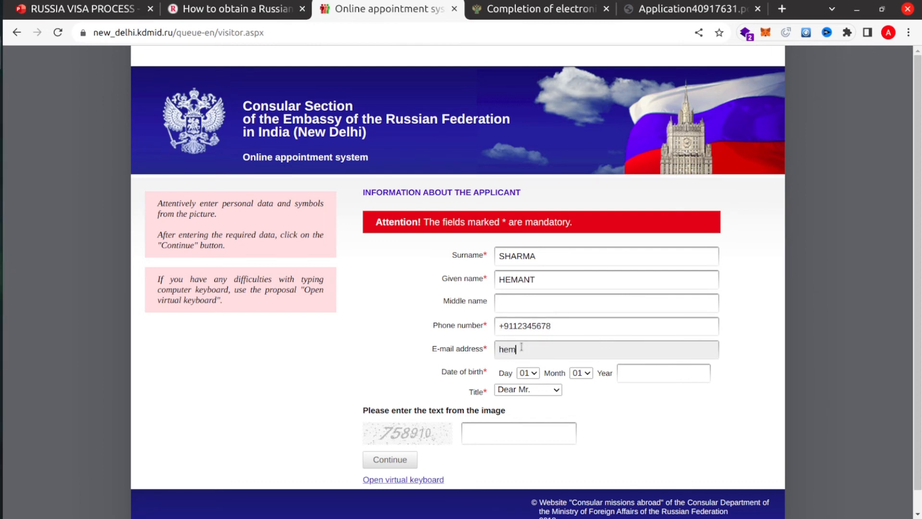
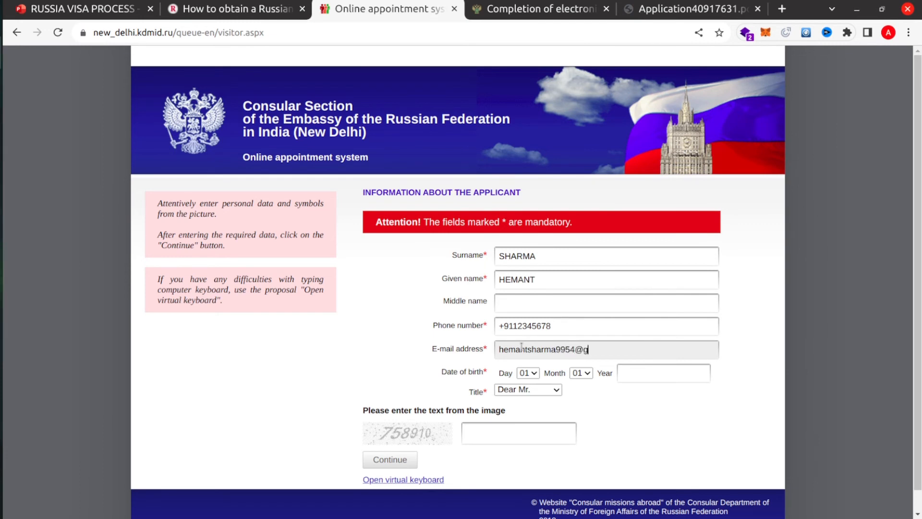
- Set the birth month to 07 and year to 1997, enter the image verification text, and submit
click(582, 373)
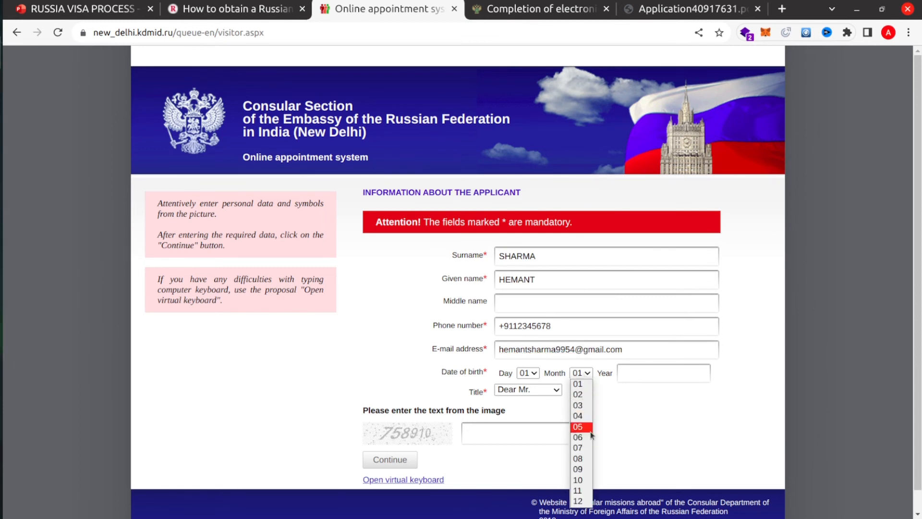
click(582, 448)
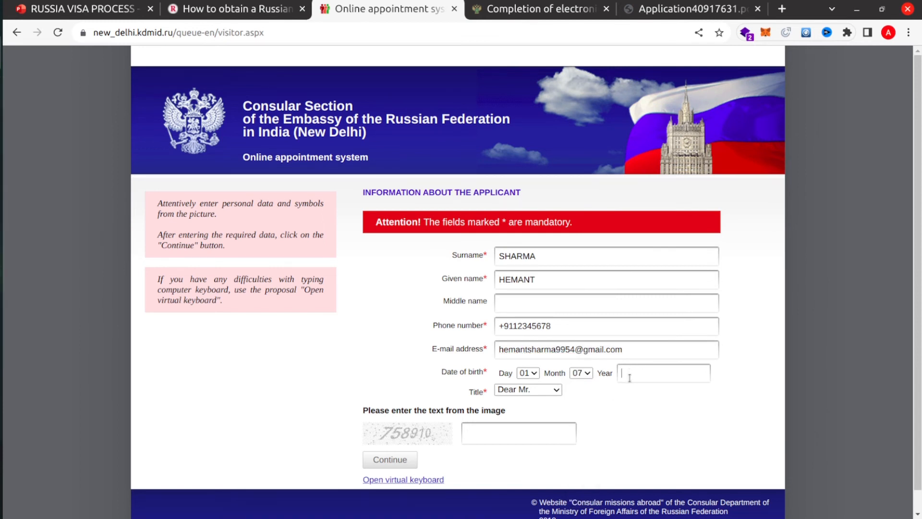
text(2022)
key(BackSpace)
key(BackSpace)
key(BackSpace)
key(BackSpace)
text(1997)
scroll(475, 408, down, 1)
click(492, 431)
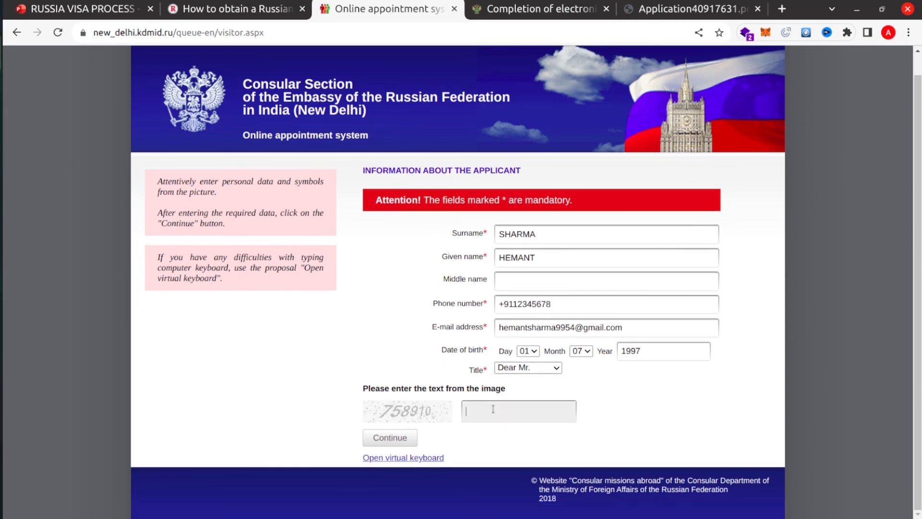
text(758910)
click(383, 439)
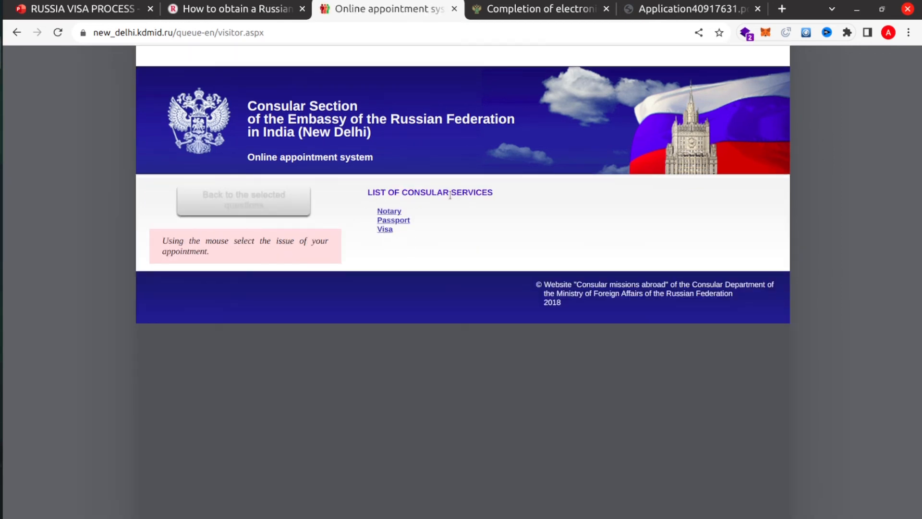
- Select the Visa service, request an appointment, and register on the waiting list since no slots are free
click(387, 230)
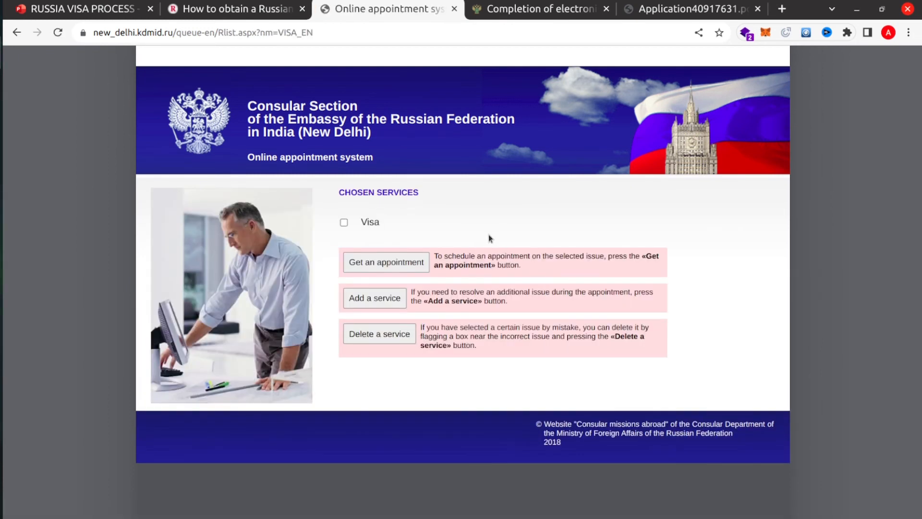
click(344, 223)
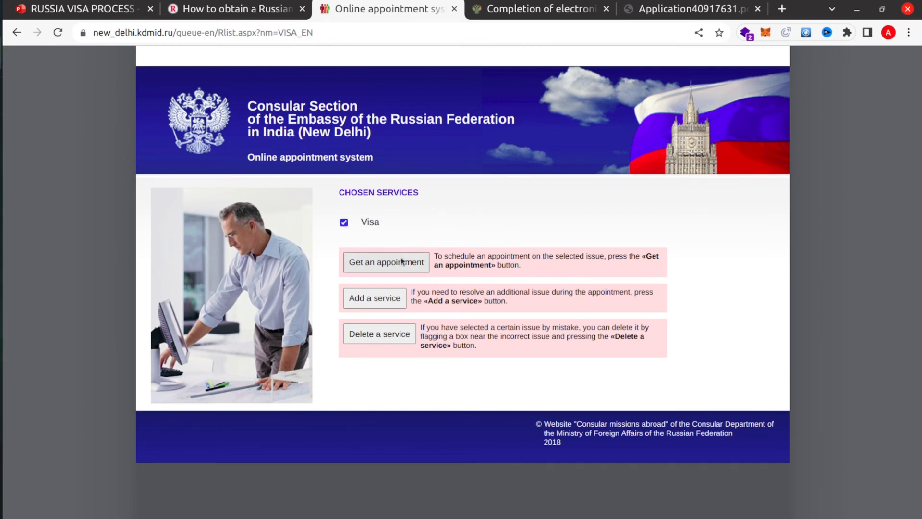
click(387, 266)
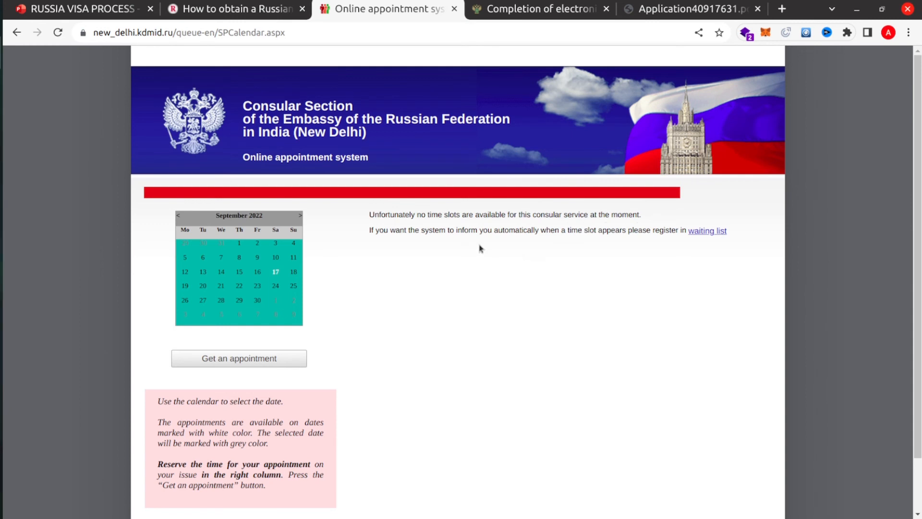
click(706, 235)
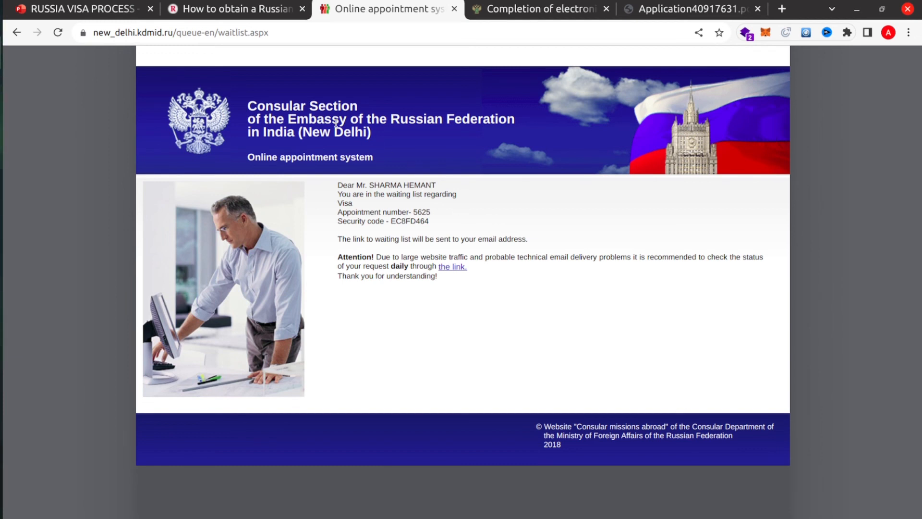
- Back in the presentation, page through the COST OF VISA, current flights, and after-landing procedures slides
click(102, 12)
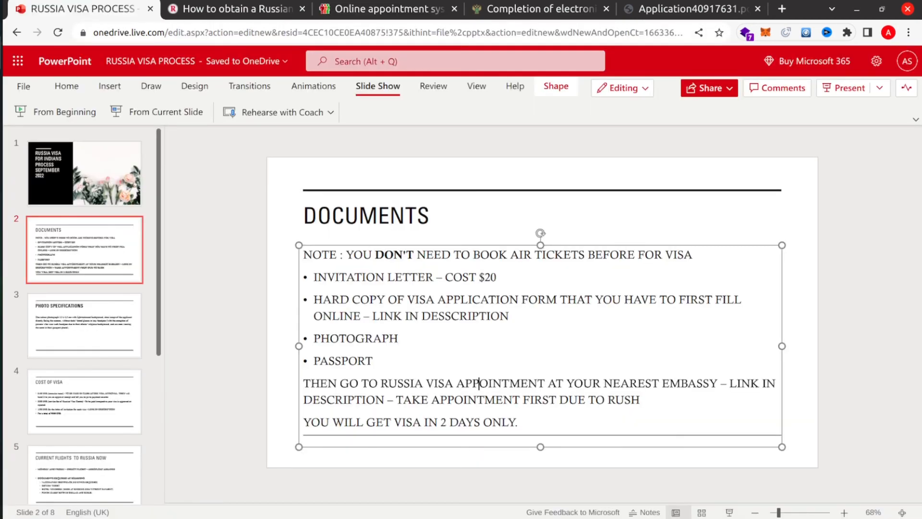
scroll(215, 344, down, 2)
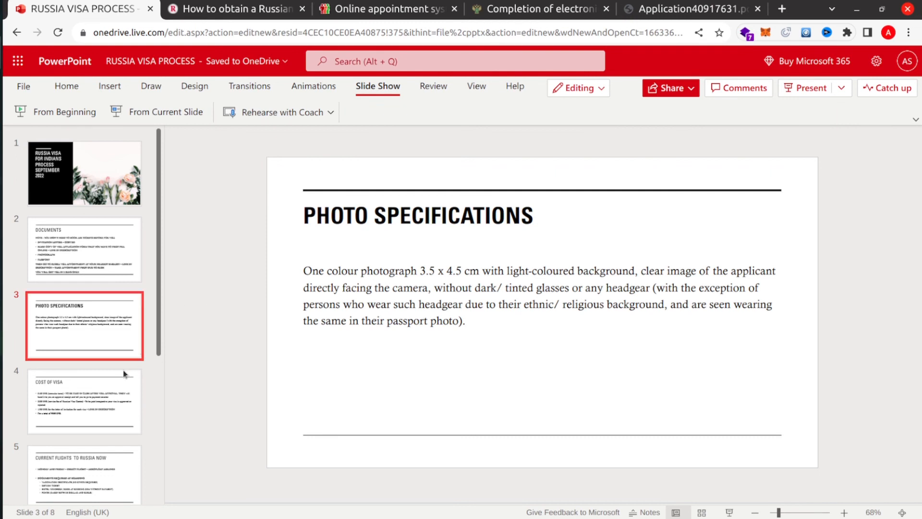
click(80, 410)
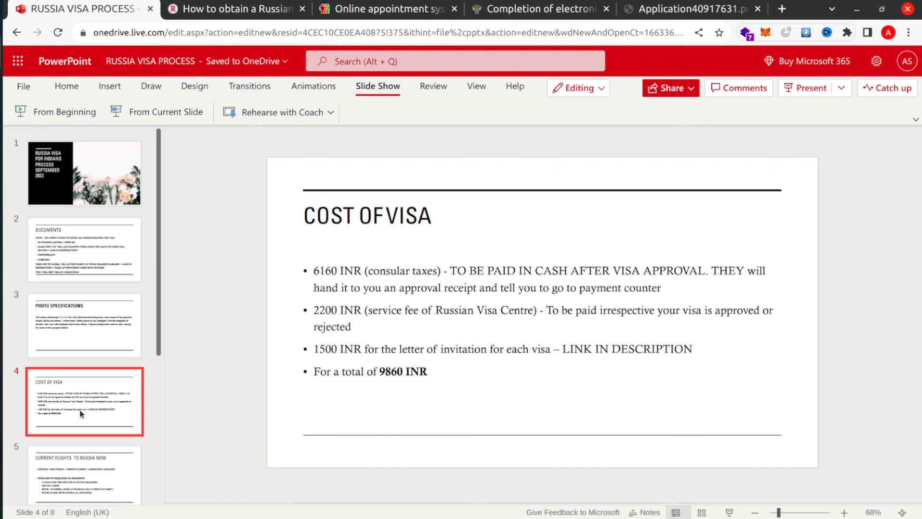
scroll(80, 413, down, 2)
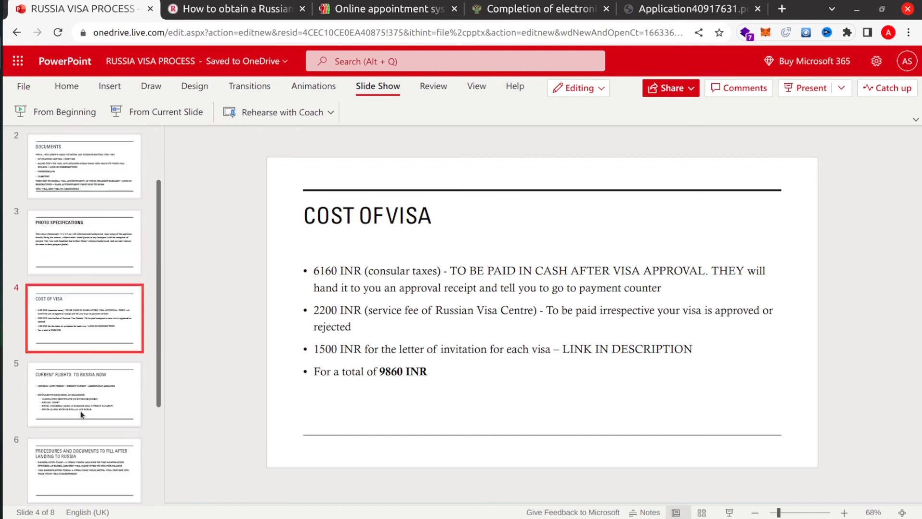
click(85, 397)
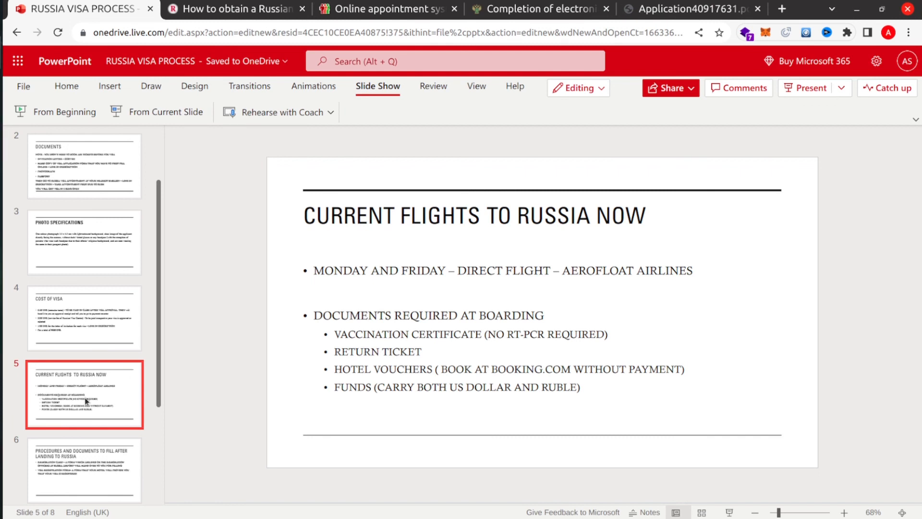
click(64, 470)
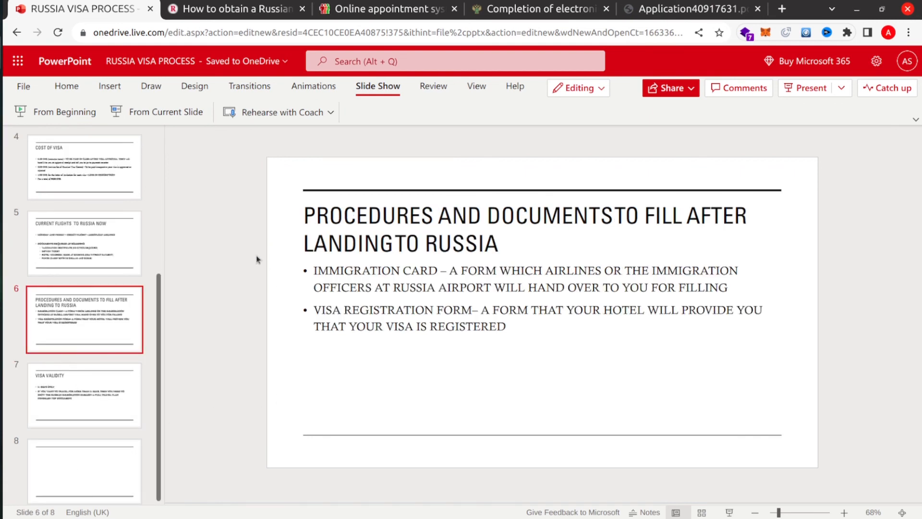